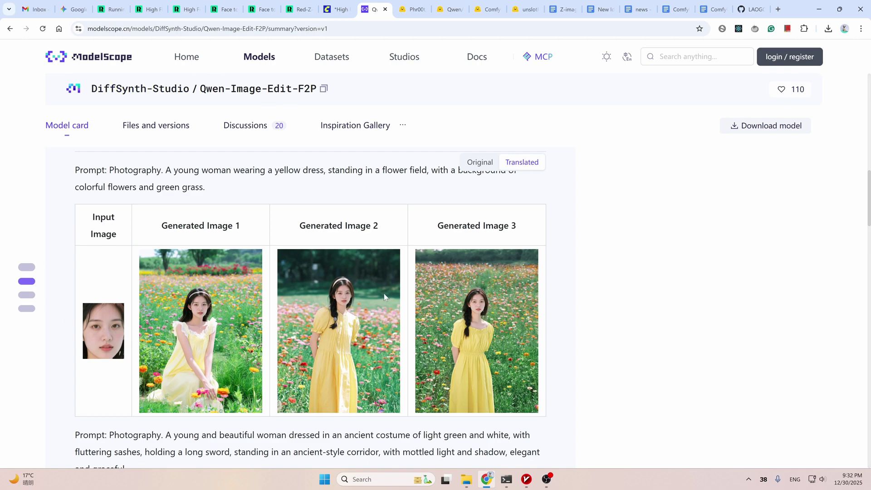
# Scroll through the remaining F2P examples, then move to the Qwen-Image-Edit-Rapid-AIO Hugging Face page
pyautogui.scroll(-10, 375, 358)
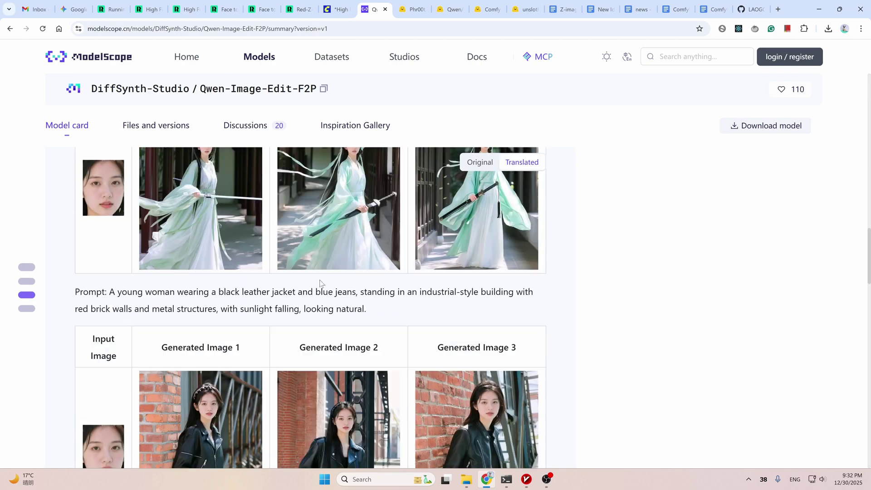
pyautogui.scroll(-3, 389, 341)
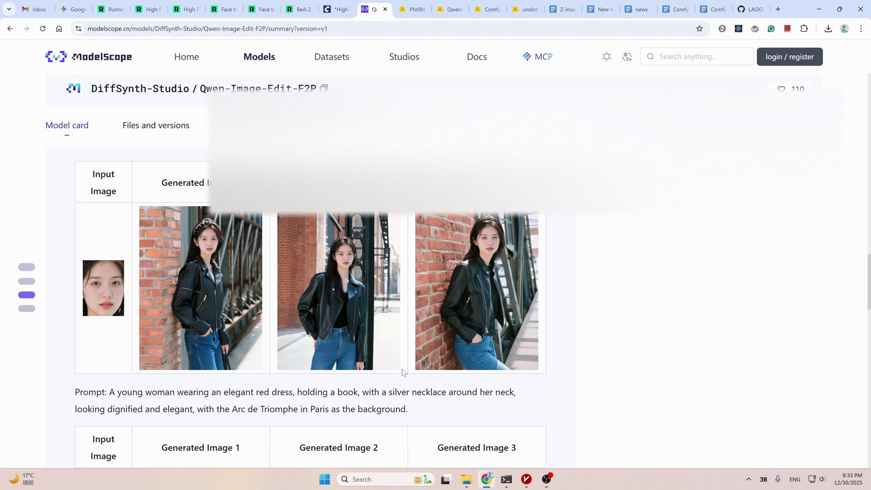
pyautogui.hotkey('ctrl', 'Tab')
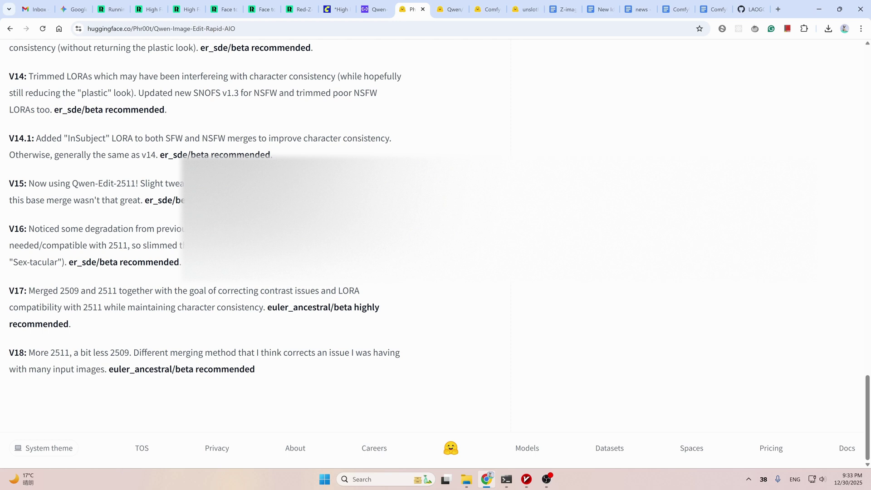
# Switch to the RunningHub 'High Fidelity Face Swap With Qwen Image Edit F2P' workflow tab
pyautogui.click(148, 9)
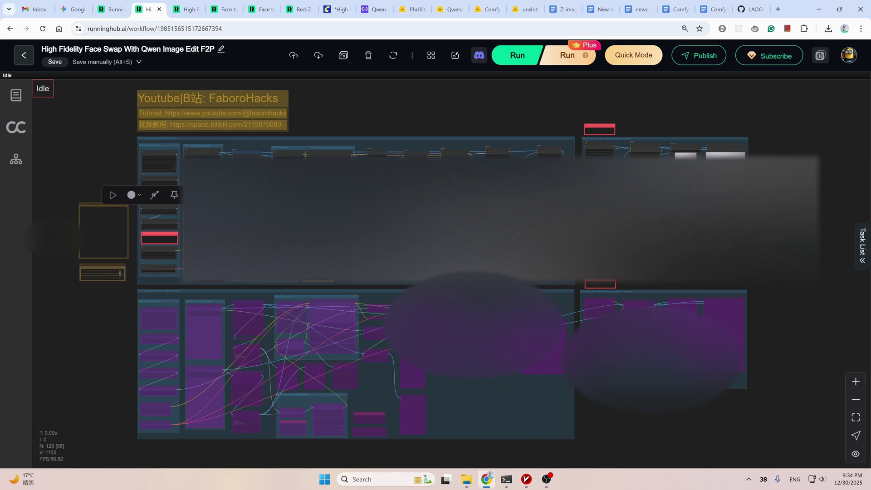
# View the face swap and Face to Full Body app pages, then switch to local dev2511 ComfyUI workflow
pyautogui.click(187, 9)
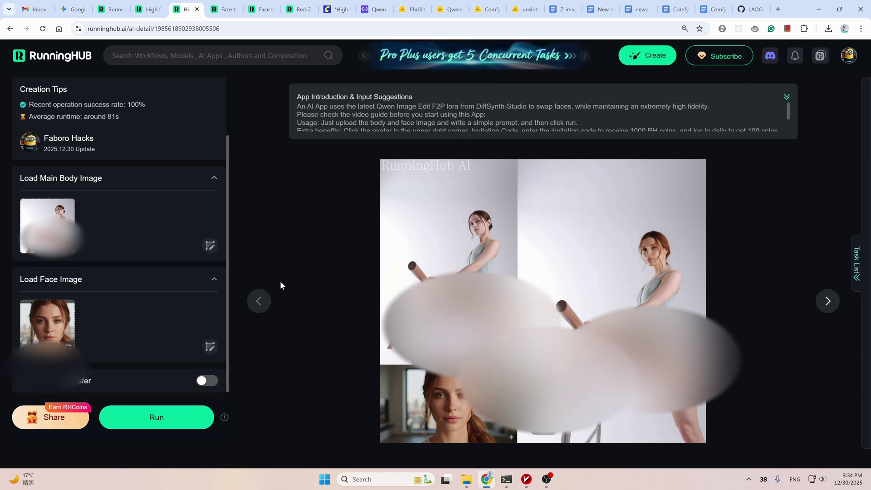
pyautogui.click(256, 10)
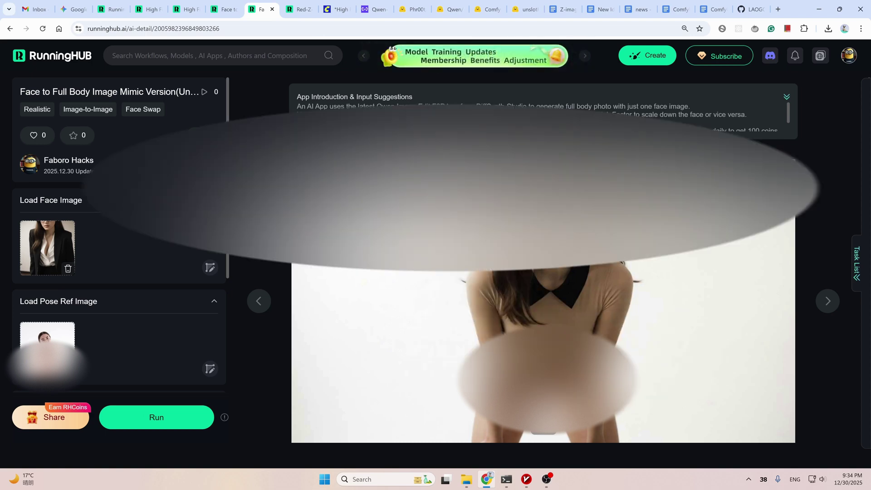
pyautogui.hotkey('ctrl', 'Tab')
pyautogui.hotkey('ctrl', 'Tab')
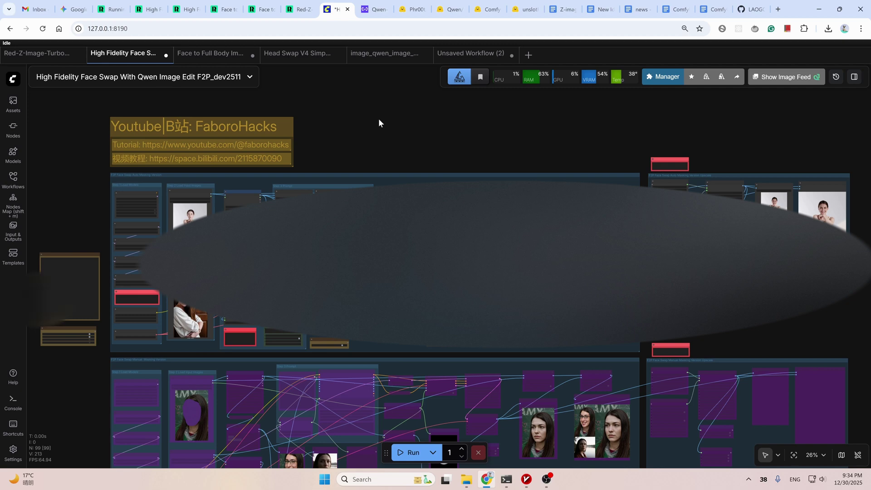
pyautogui.click(196, 54)
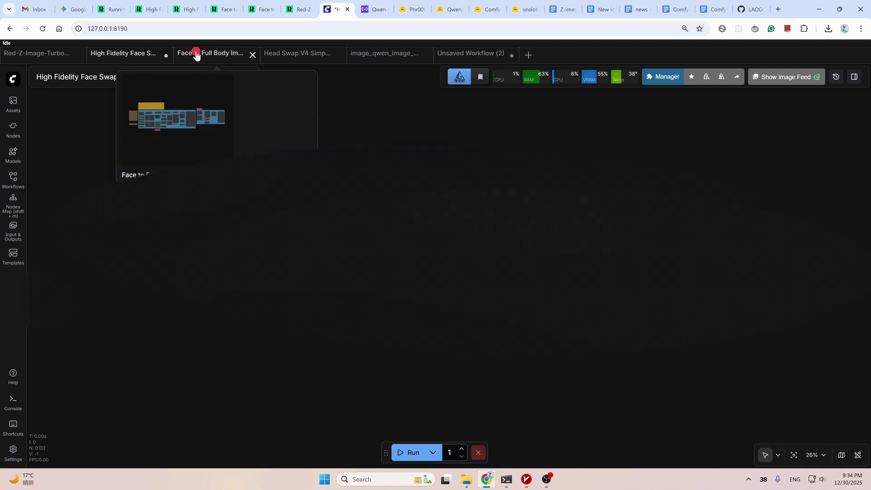
pyautogui.click(141, 55)
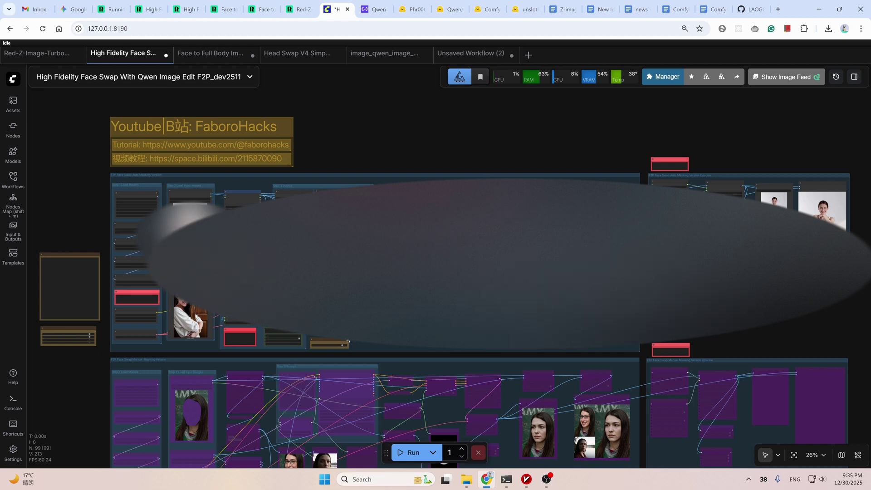
pyautogui.scroll(6, 348, 341)
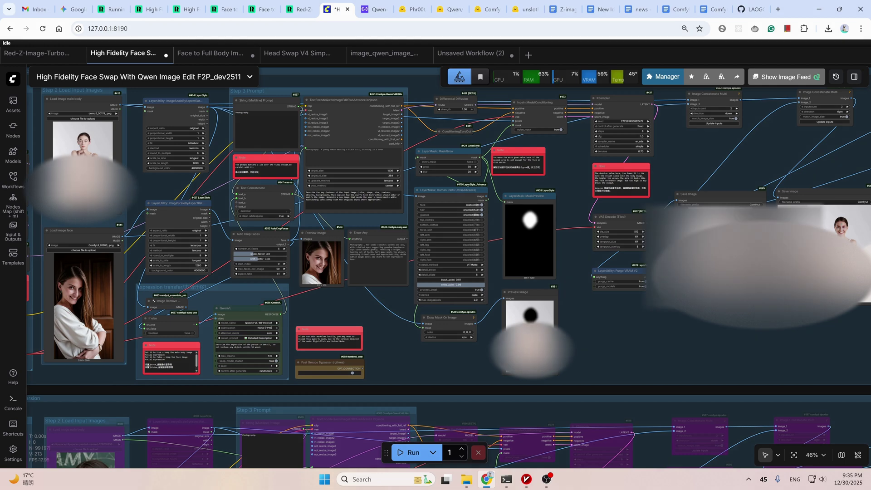
pyautogui.scroll(-2, 543, 320)
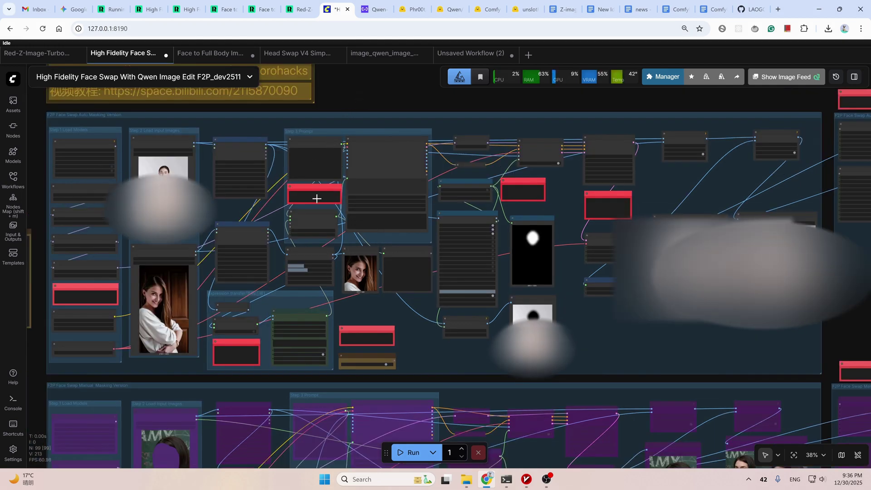
pyautogui.hscroll(-3, 118, 148)
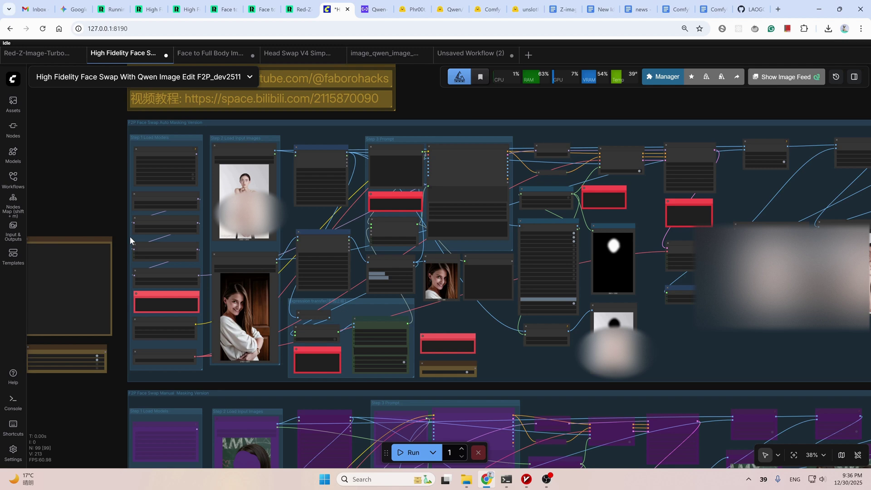
pyautogui.hscroll(10, 130, 236)
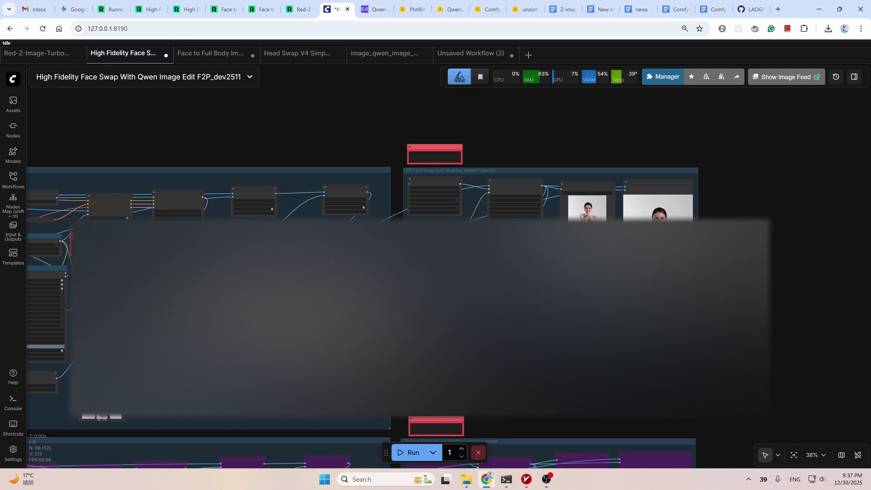
pyautogui.scroll(1, 464, 227)
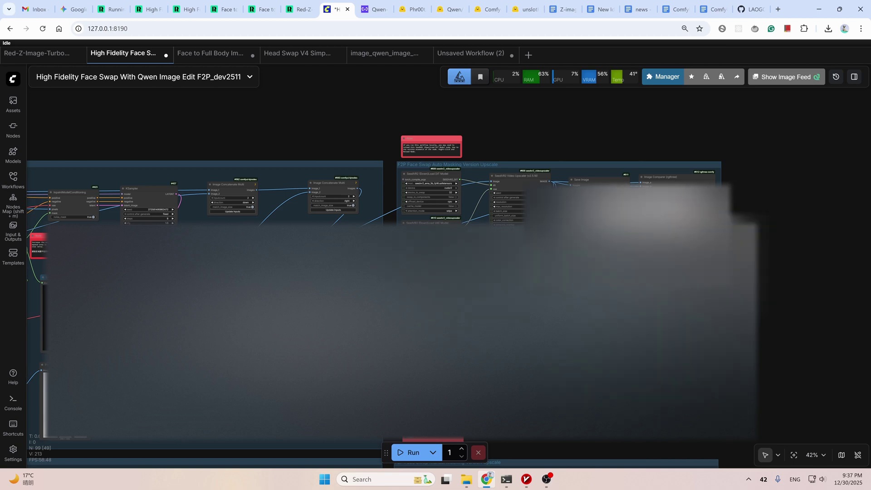
pyautogui.scroll(13, 594, 202)
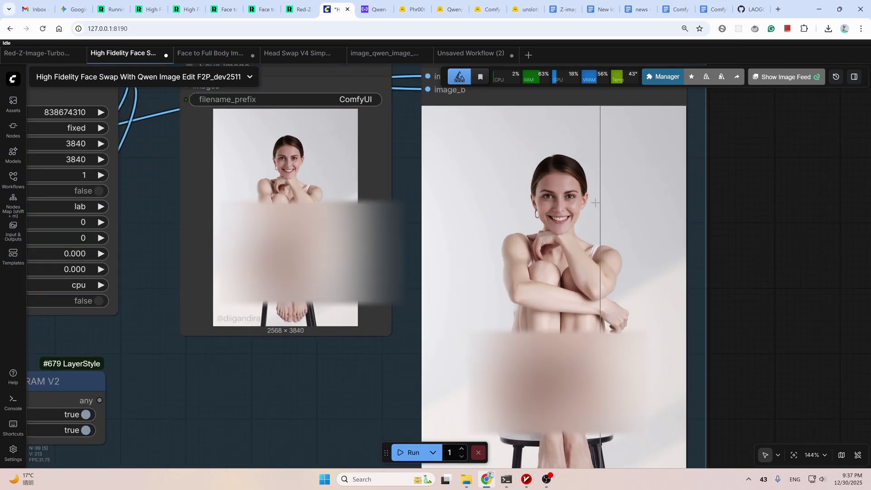
pyautogui.scroll(3, 594, 202)
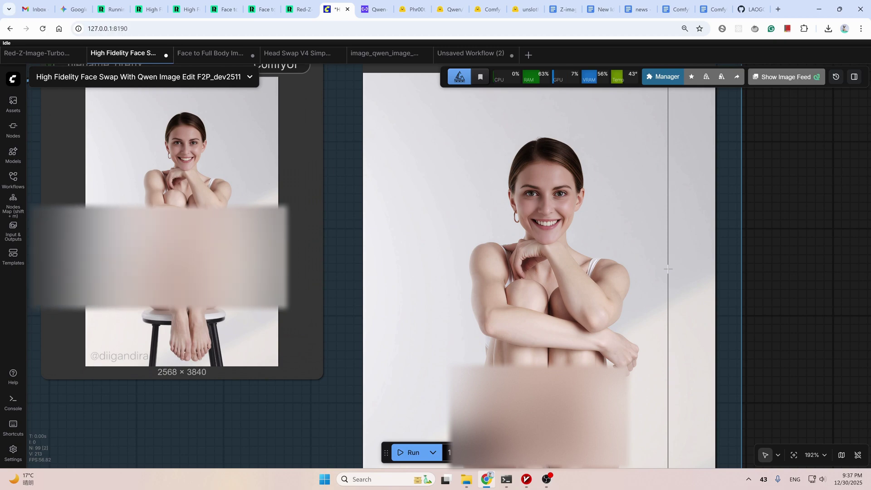
pyautogui.scroll(-19, 429, 157)
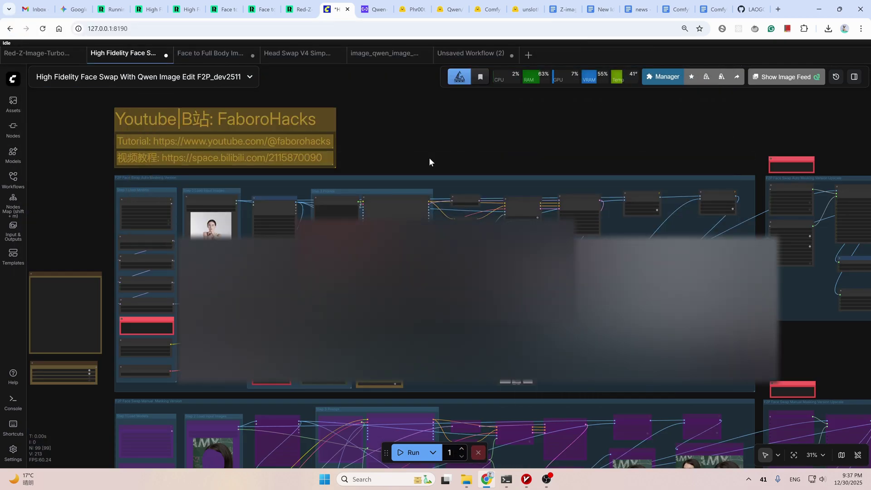
pyautogui.scroll(1, 177, 249)
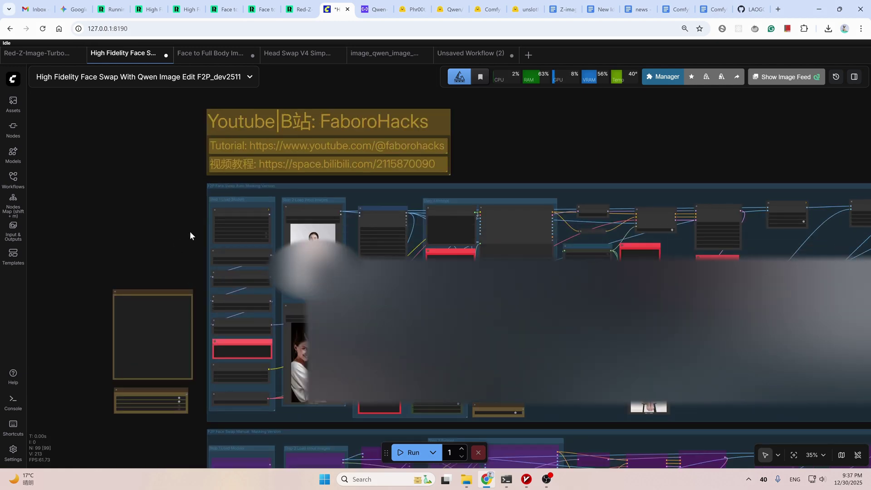
pyautogui.scroll(4, 134, 341)
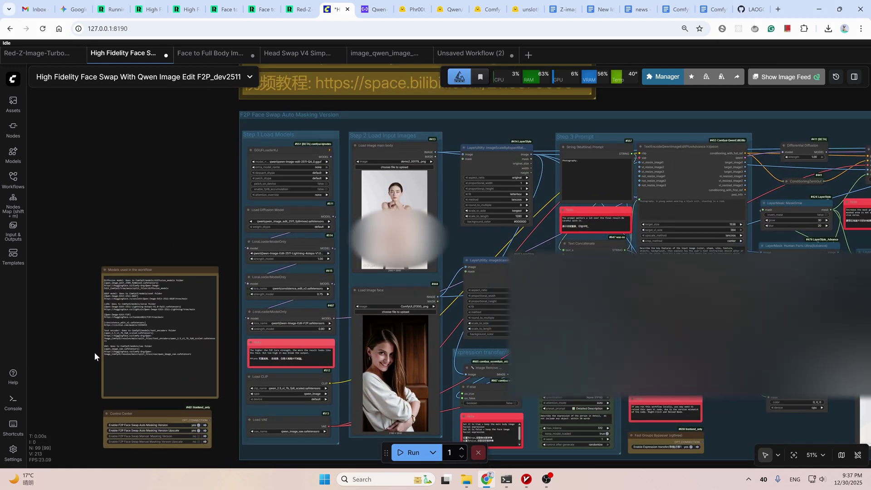
pyautogui.scroll(2, 199, 364)
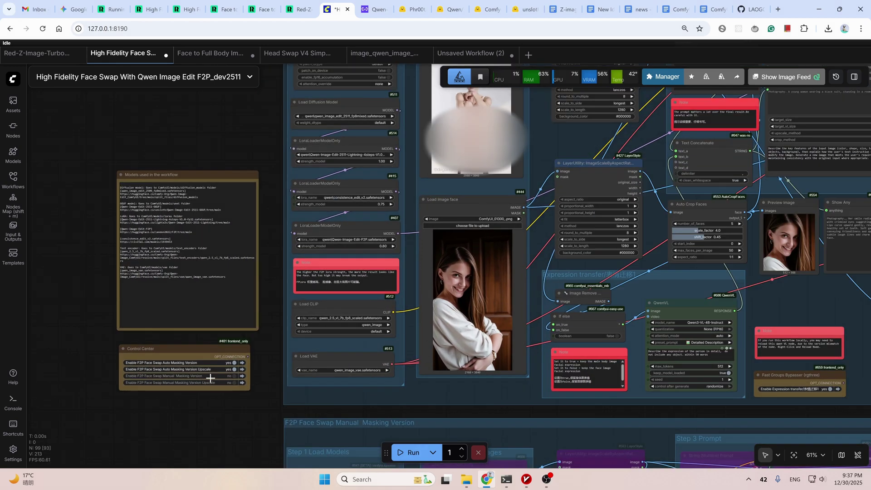
pyautogui.click(222, 364)
pyautogui.click(222, 364)
pyautogui.scroll(2, 176, 252)
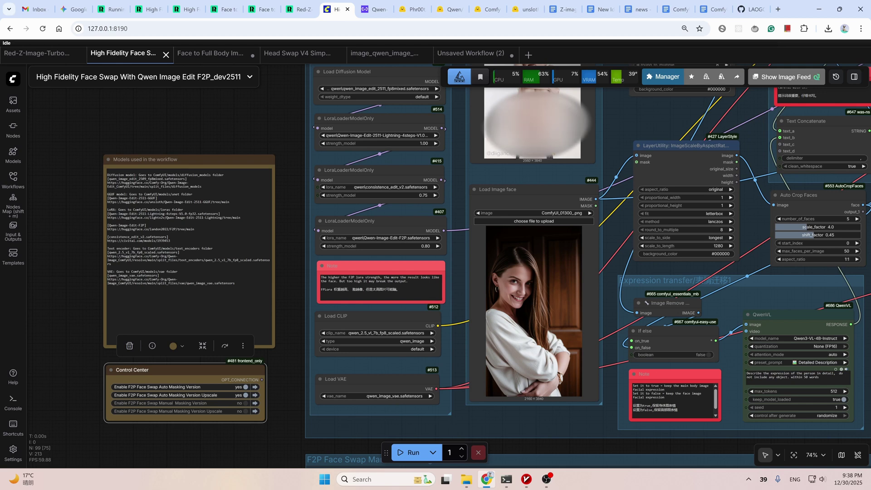
pyautogui.scroll(2, 168, 200)
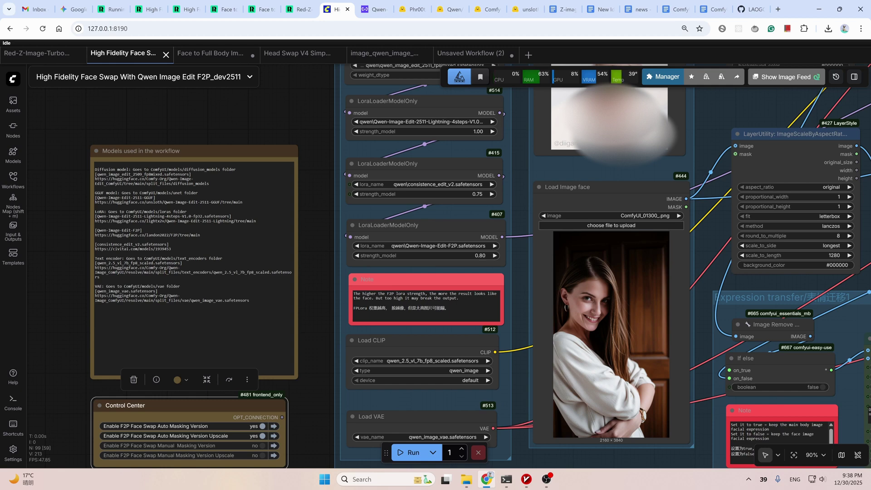
pyautogui.scroll(-3, 272, 178)
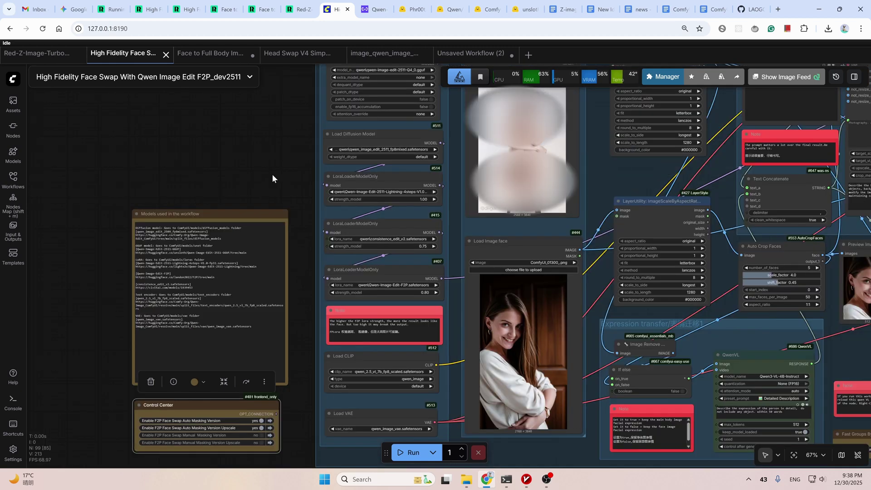
pyautogui.moveTo(287, 162); pyautogui.dragTo(198, 193)
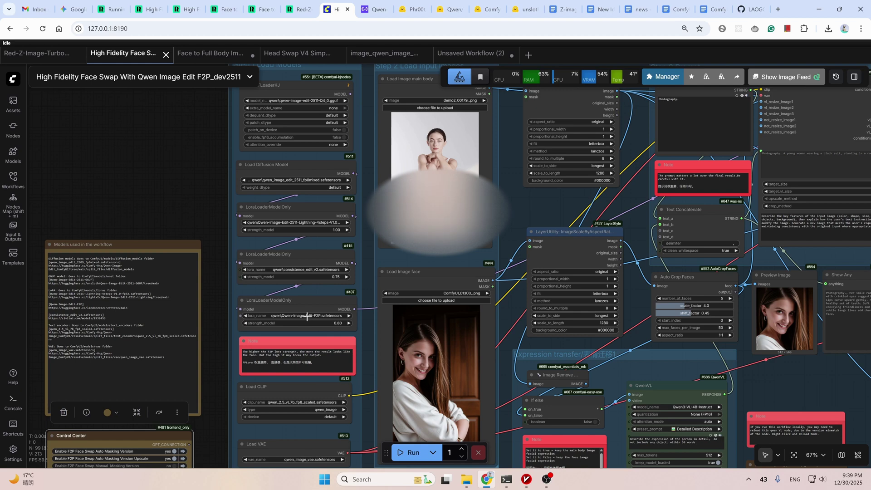
pyautogui.scroll(1, 293, 332)
pyautogui.scroll(1, 293, 331)
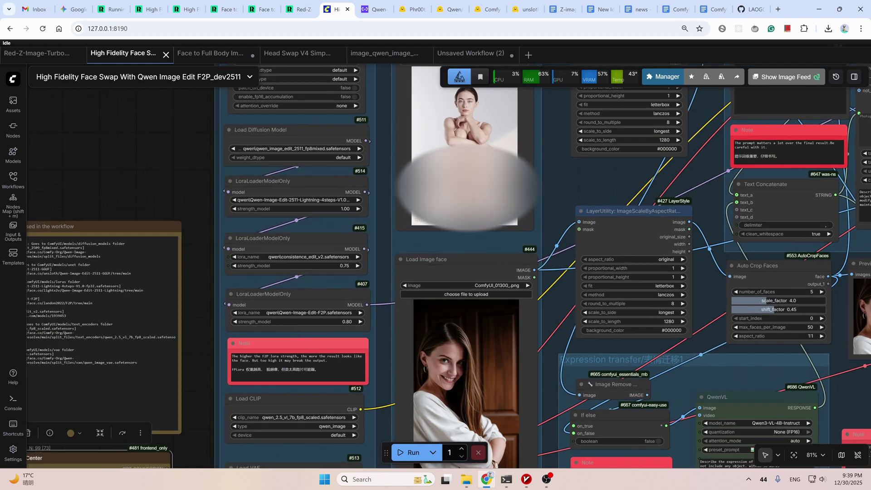
pyautogui.scroll(2, 293, 335)
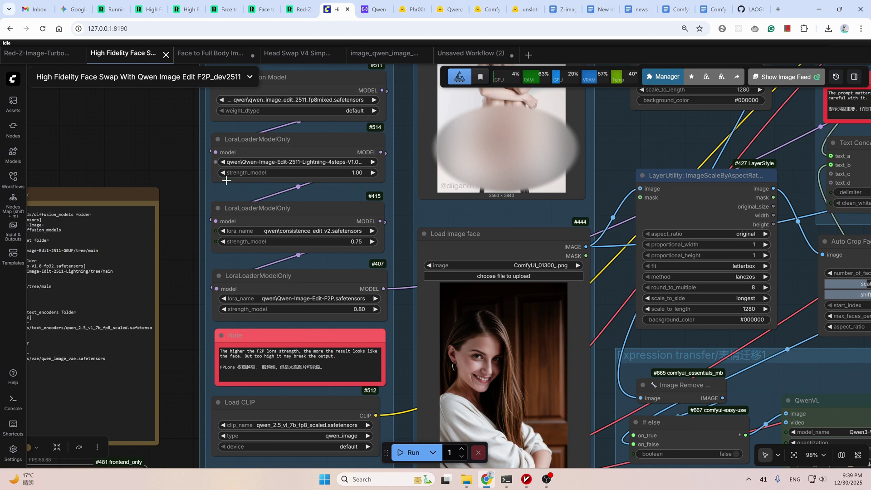
# Zoom out with the '.' fit-view shortcut to show every group of the face-swap workflow
pyautogui.scroll(3, 351, 146)
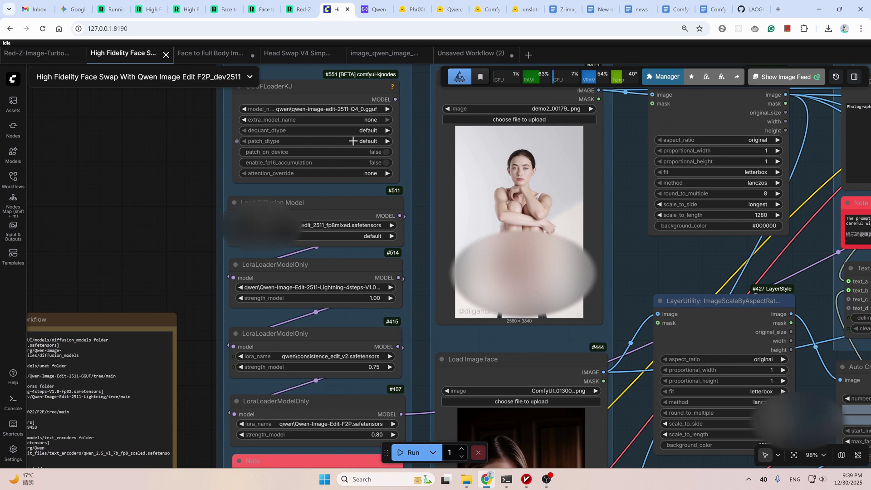
pyautogui.press('.')
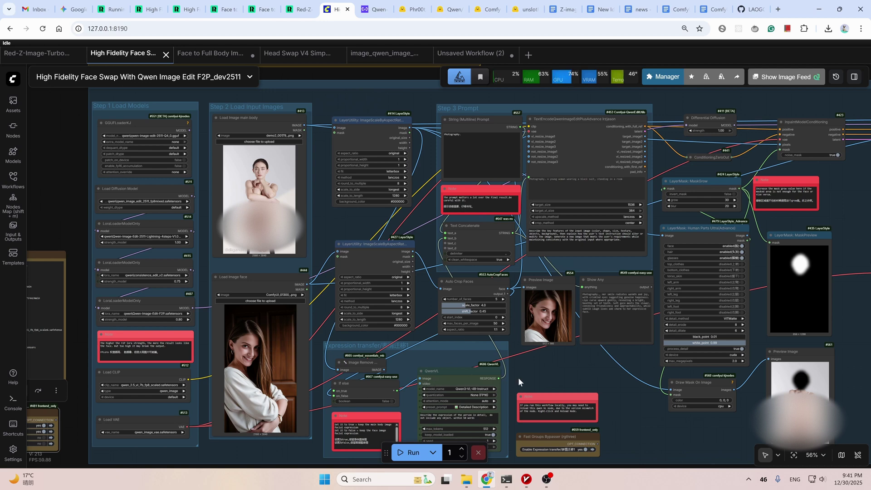
# Zoom into the Expression transfer group and select the QwenVL expression-description node
pyautogui.moveTo(531, 367); pyautogui.dragTo(534, 344)
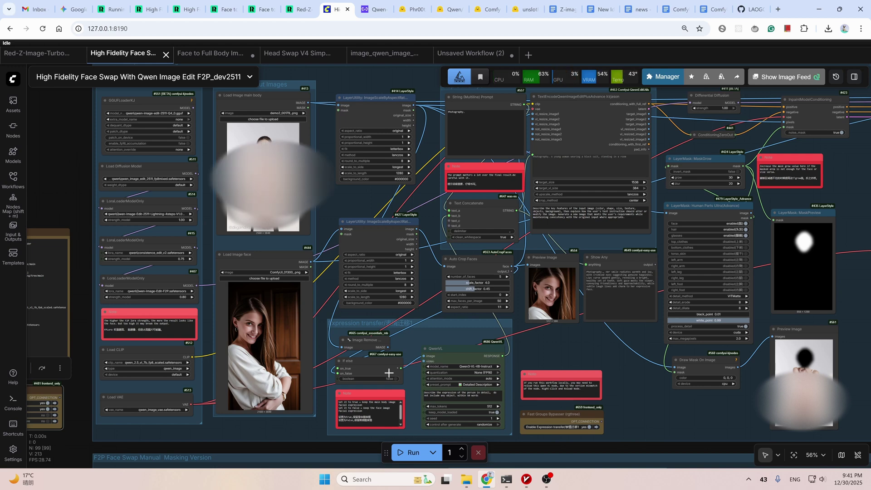
pyautogui.scroll(4, 388, 372)
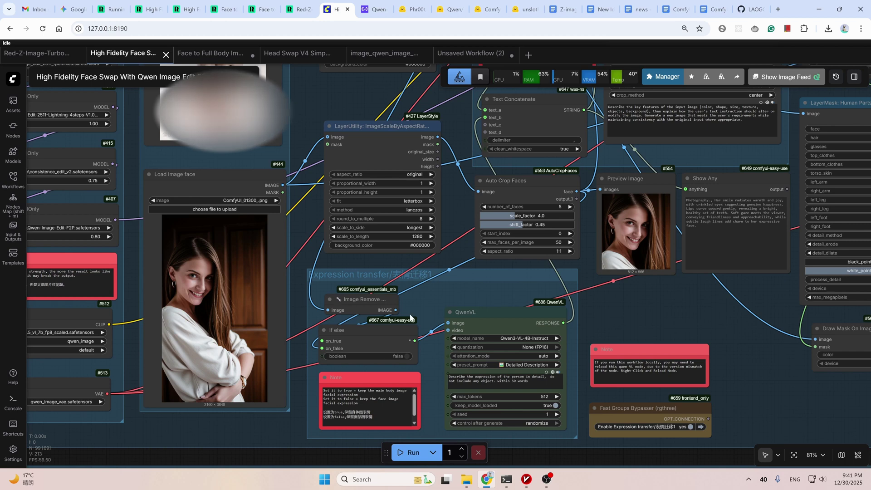
pyautogui.click(507, 323)
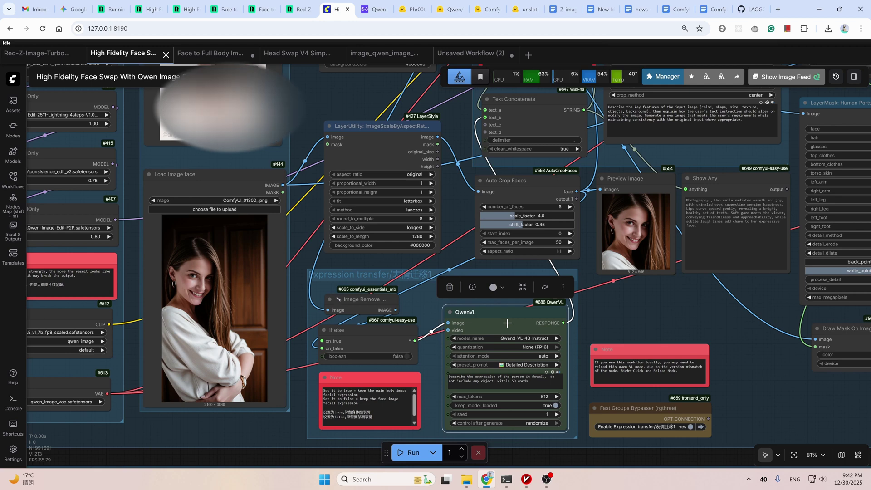
# Set Enable Expression transfer to no, then zoom onto Auto Crop Faces (scale 4.0, shift 0.45, 1:1)
pyautogui.click(689, 427)
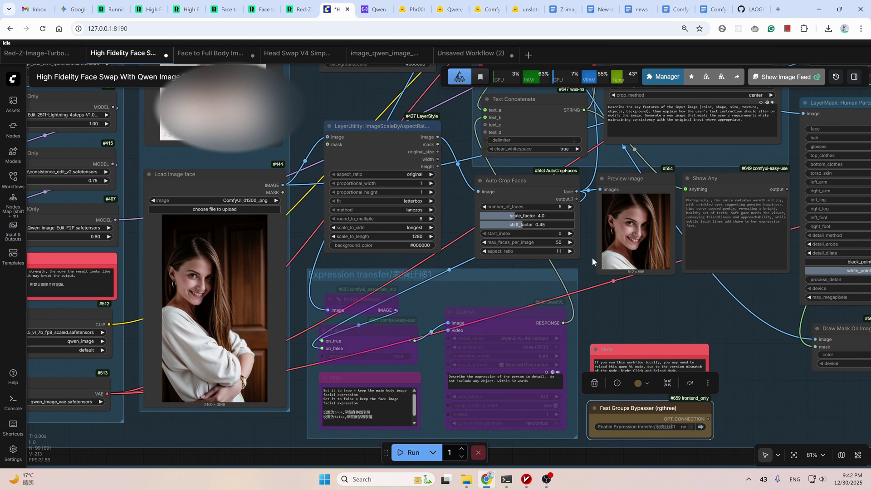
pyautogui.moveTo(603, 319); pyautogui.dragTo(583, 386)
pyautogui.scroll(-3, 544, 270)
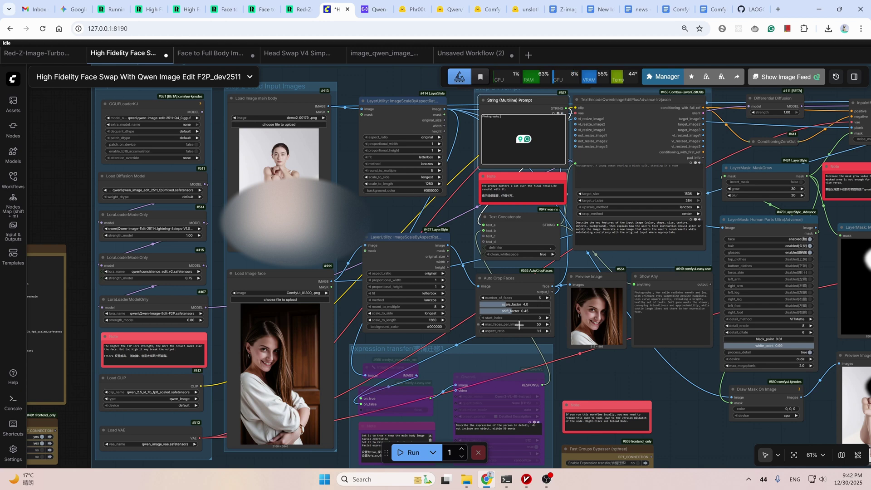
pyautogui.scroll(1, 518, 324)
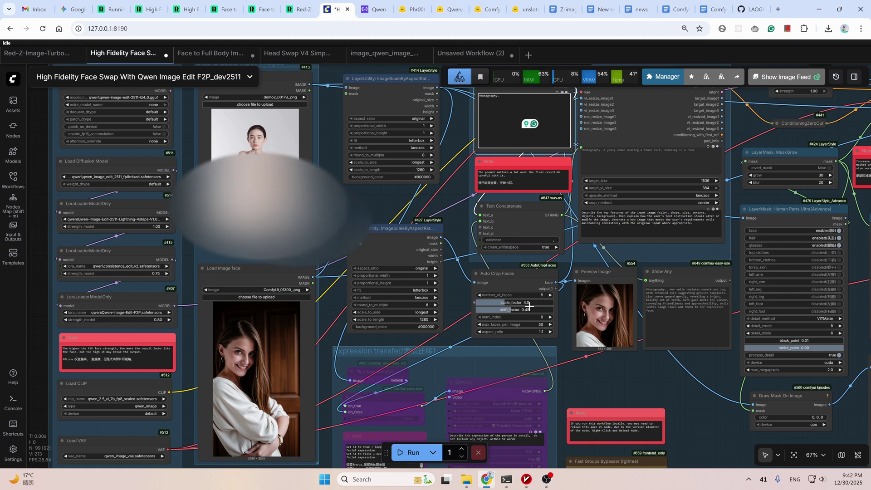
pyautogui.scroll(3, 529, 306)
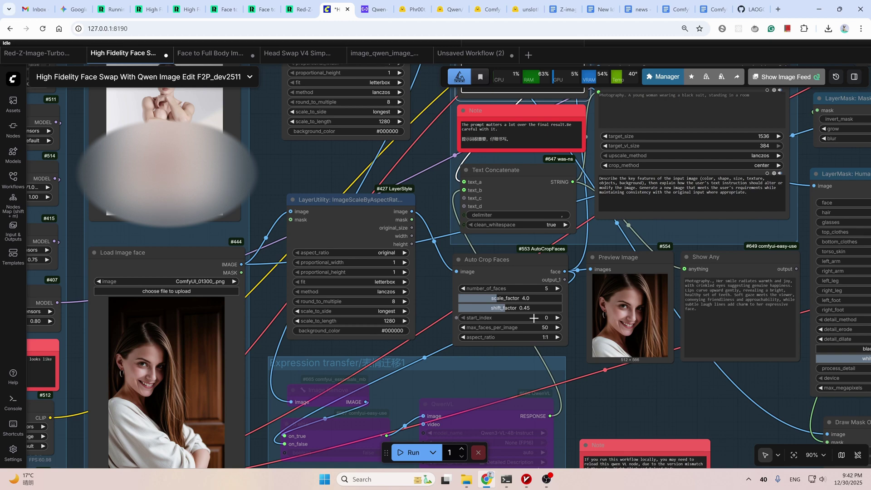
# Pan to the masking nodes and inspect the Human Parts masking node
pyautogui.scroll(-4, 534, 318)
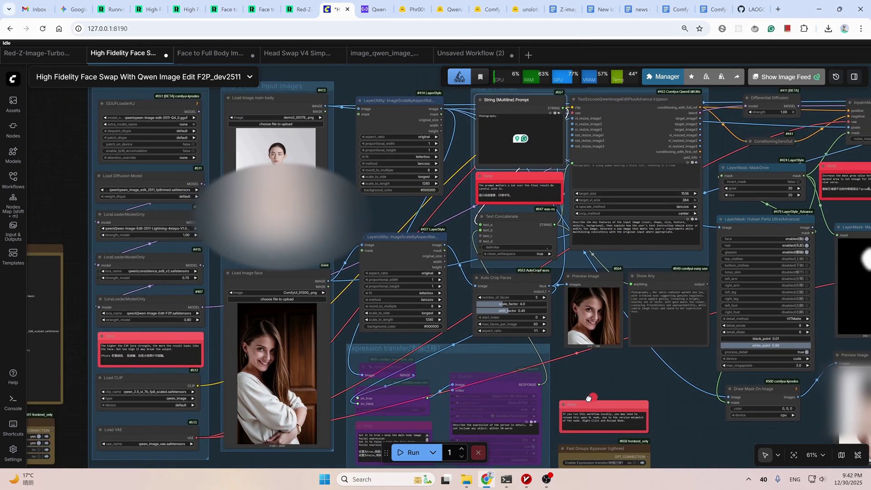
pyautogui.moveTo(578, 402); pyautogui.dragTo(483, 434)
pyautogui.click(651, 257)
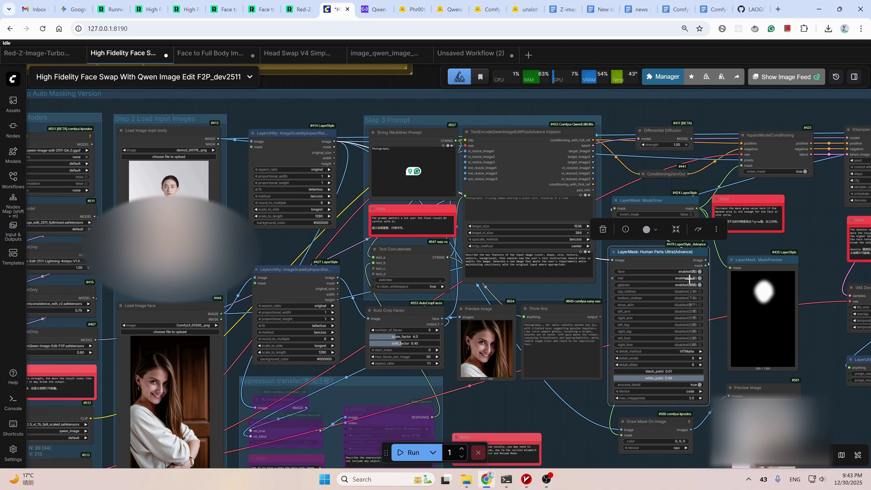
pyautogui.hscroll(2, 757, 331)
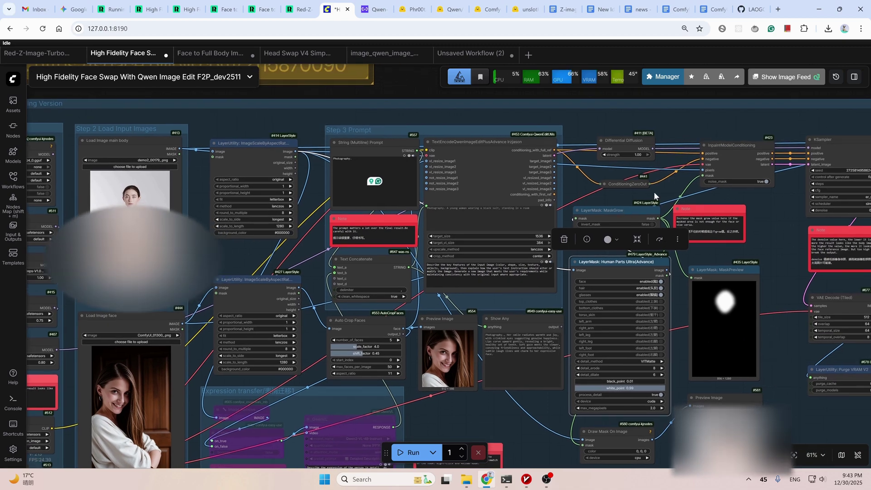
pyautogui.scroll(7, 644, 208)
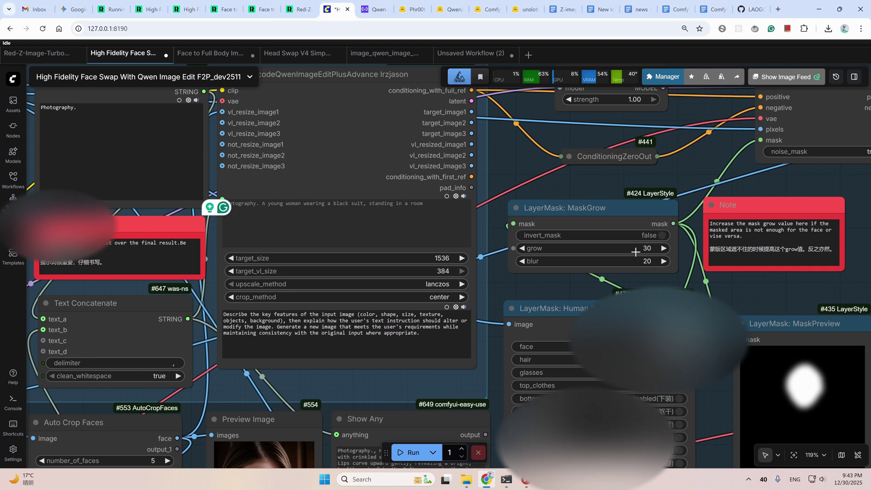
pyautogui.scroll(-8, 635, 252)
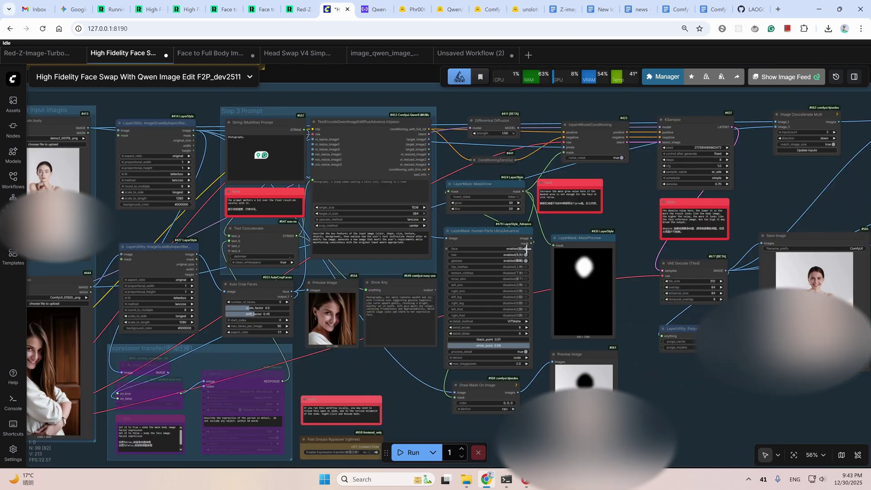
# Review MaskGrow, image scaling, prompt, InpaintModelConditioning and KSampler (8 steps, cfg 1.0, denoise 0.70)
pyautogui.click(506, 192)
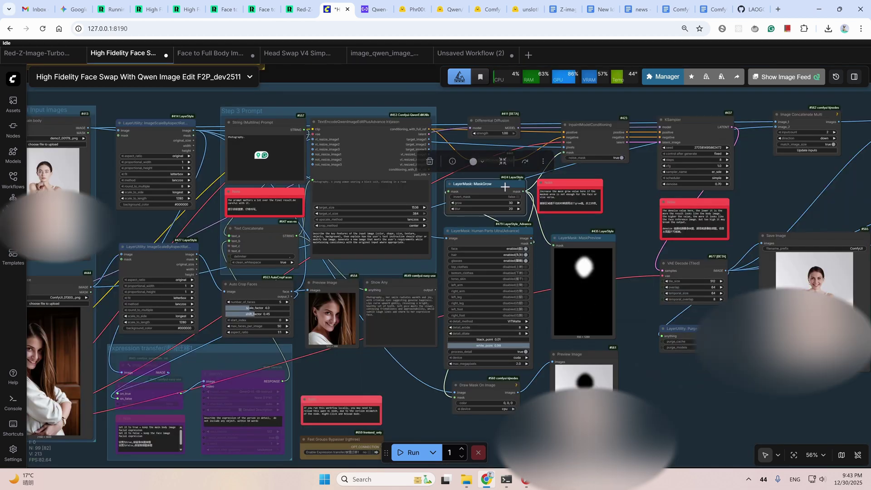
pyautogui.click(155, 126)
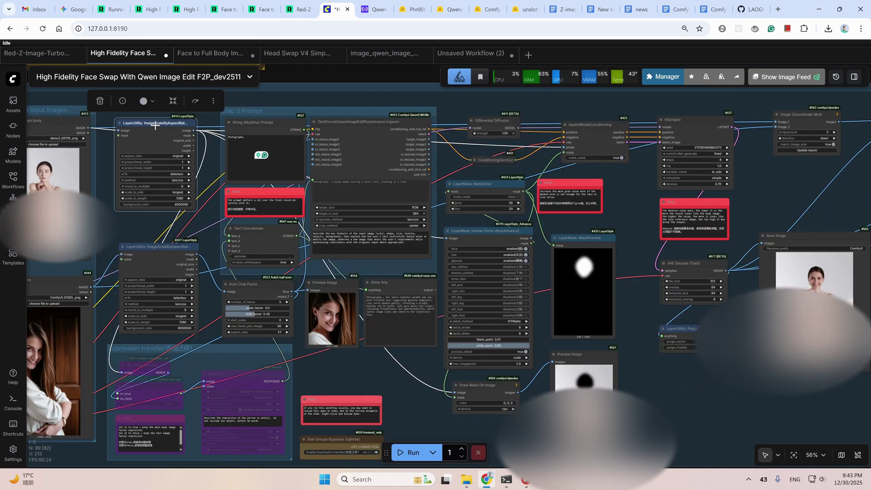
pyautogui.click(253, 129)
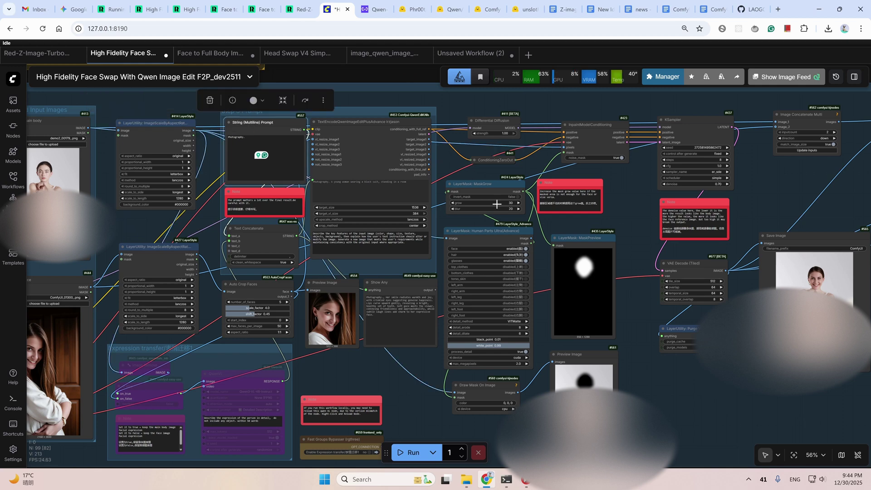
pyautogui.click(596, 134)
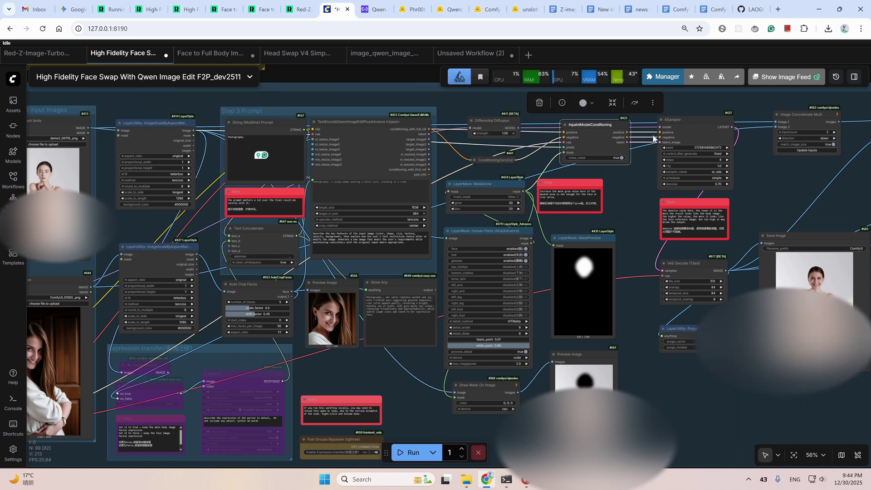
pyautogui.click(708, 135)
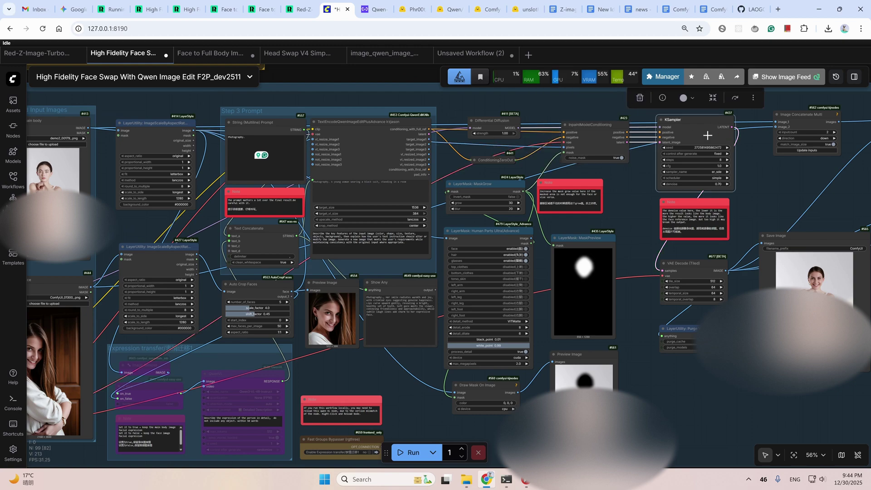
pyautogui.scroll(6, 733, 204)
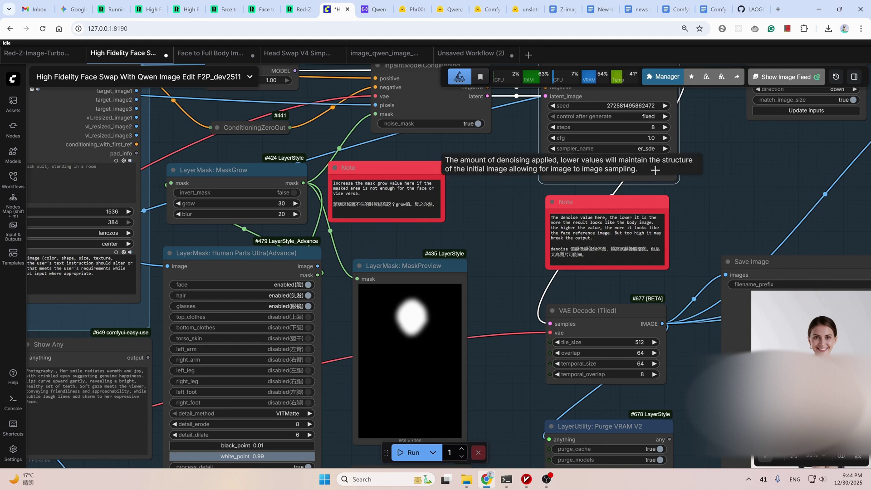
pyautogui.scroll(-1, 654, 170)
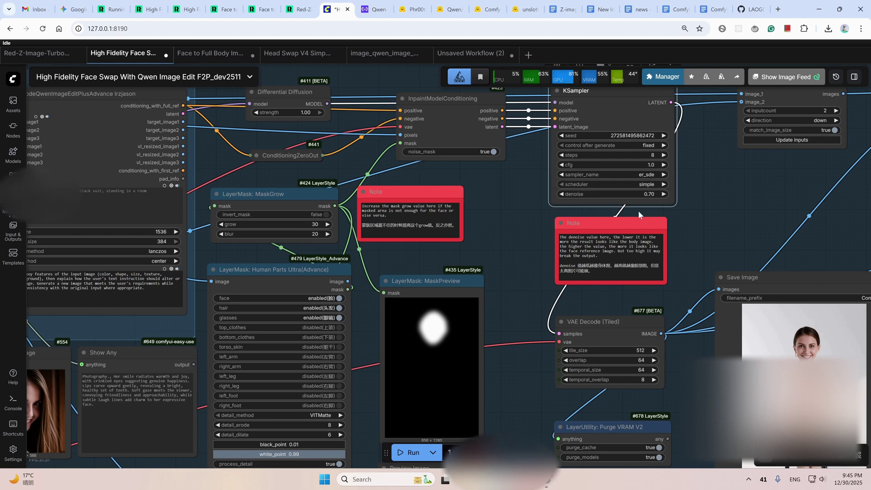
pyautogui.click(719, 198)
pyautogui.moveTo(719, 199); pyautogui.dragTo(714, 234)
pyautogui.click(670, 187)
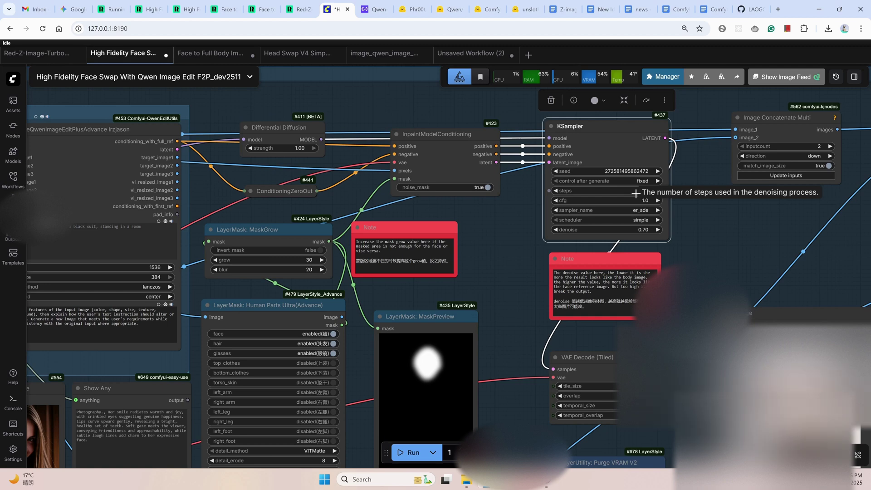
pyautogui.scroll(-3, 533, 301)
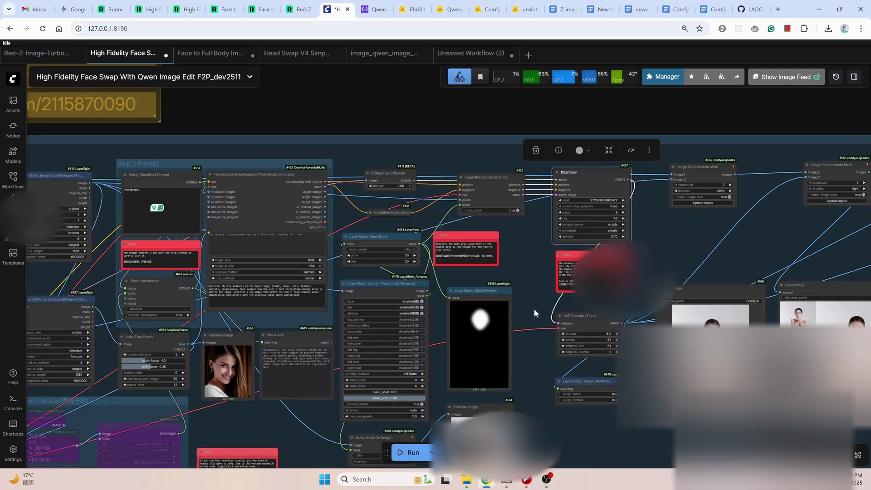
pyautogui.press('1')
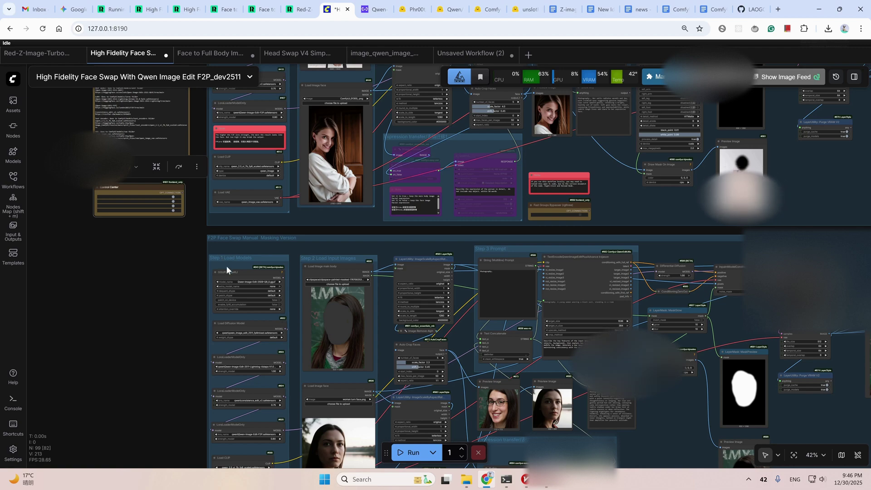
pyautogui.scroll(5, 270, 305)
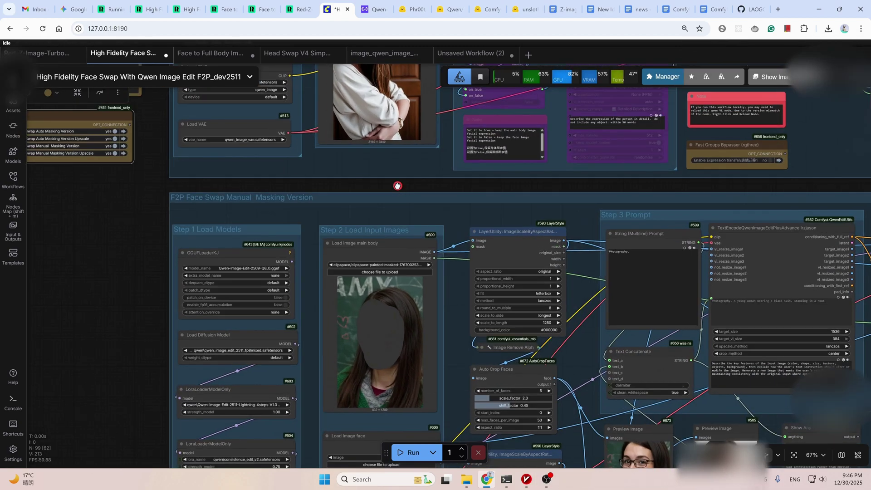
pyautogui.moveTo(397, 185); pyautogui.dragTo(342, 154)
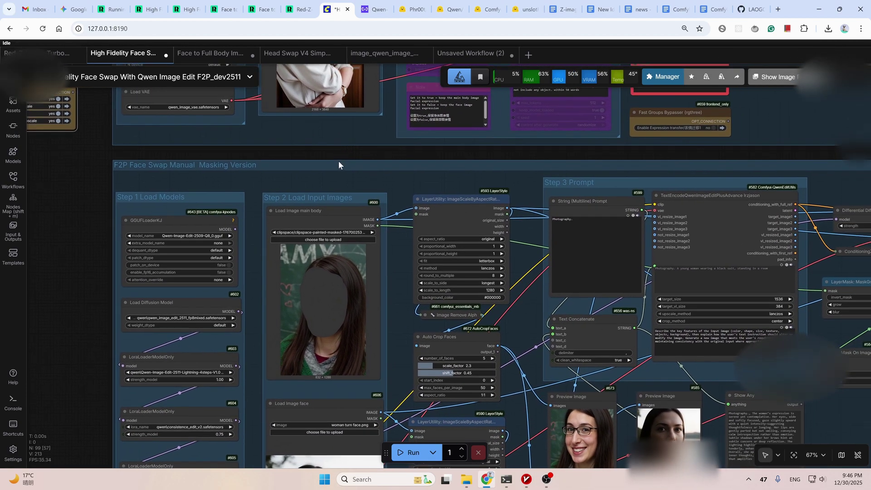
pyautogui.scroll(-1, 376, 271)
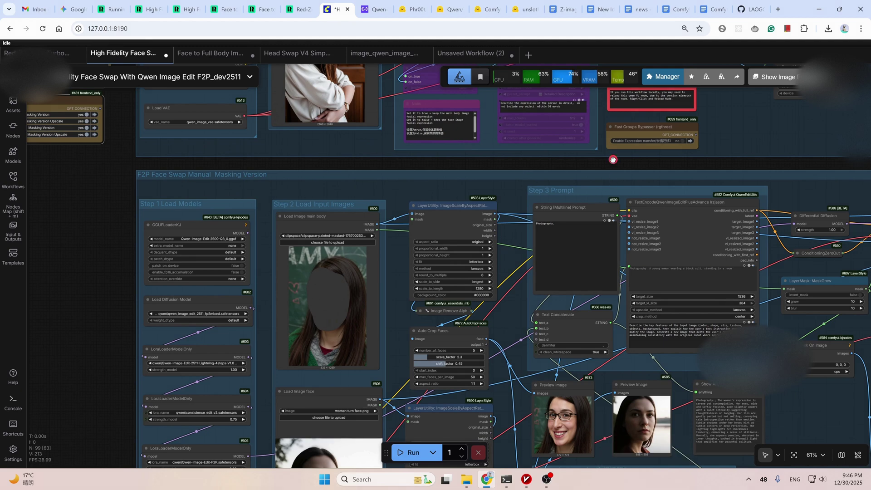
pyautogui.moveTo(613, 160); pyautogui.dragTo(443, 143)
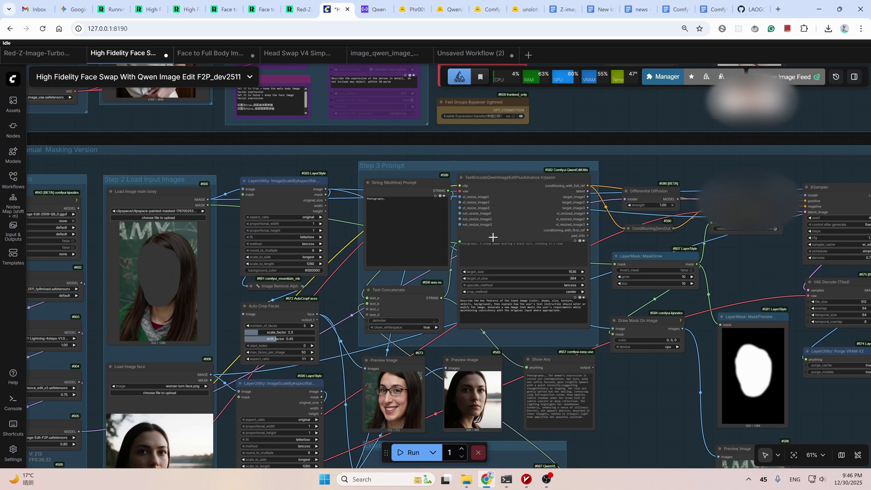
pyautogui.click(647, 326)
pyautogui.scroll(-3, 647, 326)
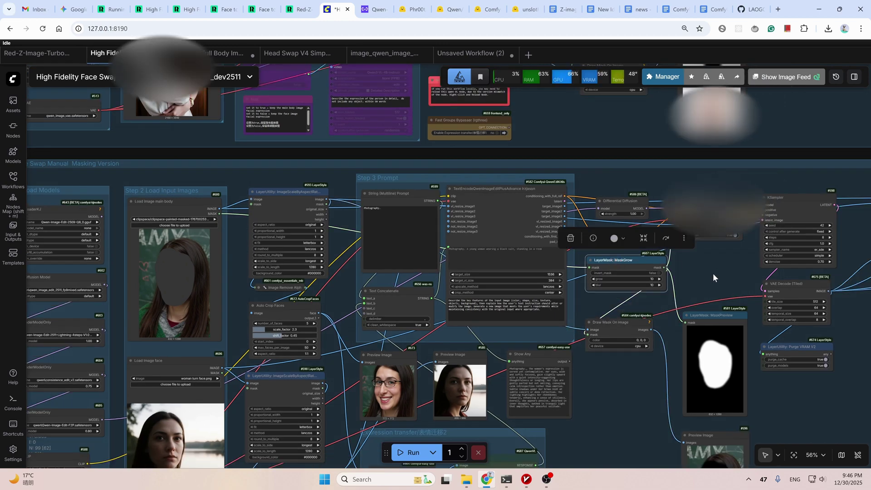
pyautogui.scroll(2, 713, 278)
pyautogui.scroll(3, 160, 285)
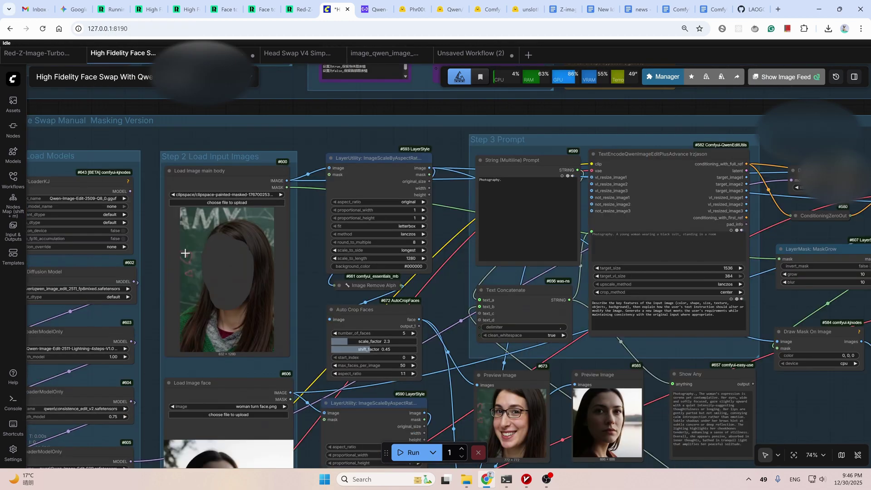
pyautogui.scroll(1, 185, 253)
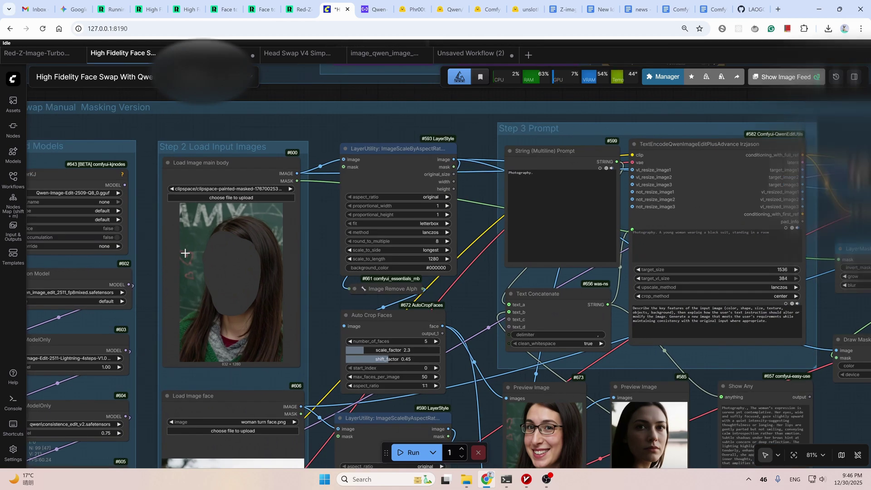
# Open the main body Load Image node in the MaskEditor
pyautogui.click(219, 277)
pyautogui.rightClick(220, 277)
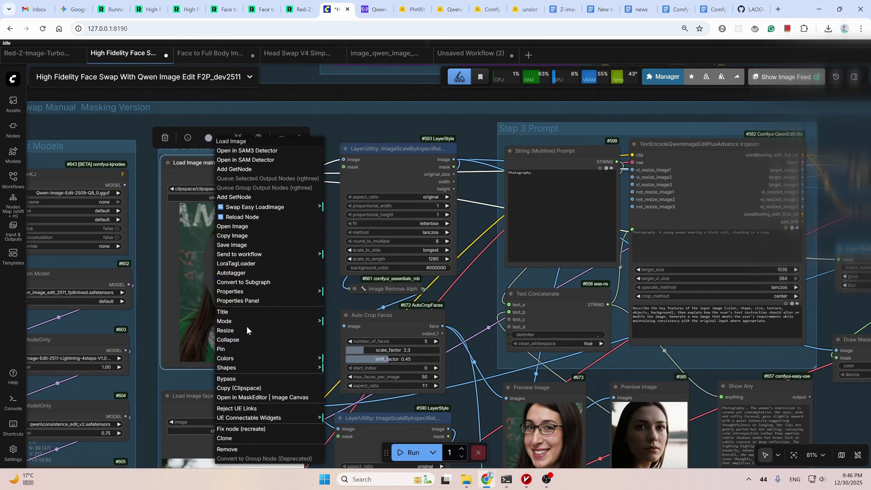
pyautogui.click(263, 397)
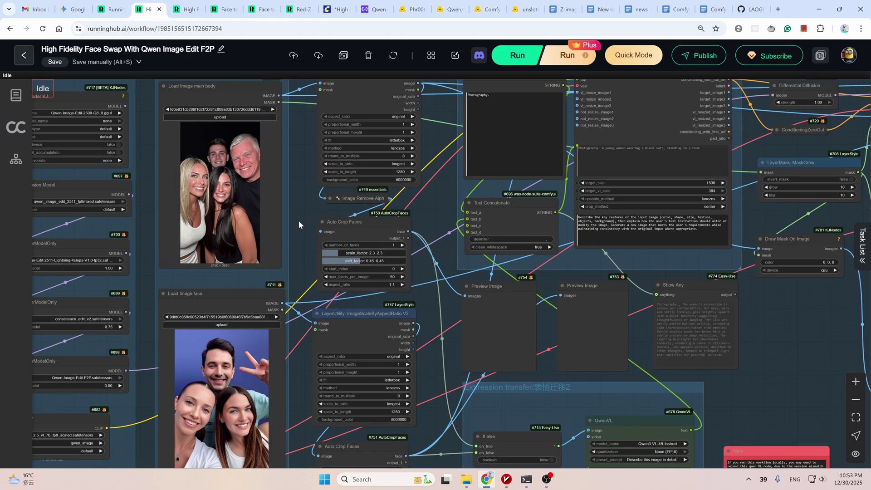
# In MaskEditor, paint over the left blonde woman's face in the group photo and save
pyautogui.scroll(-5, 298, 219)
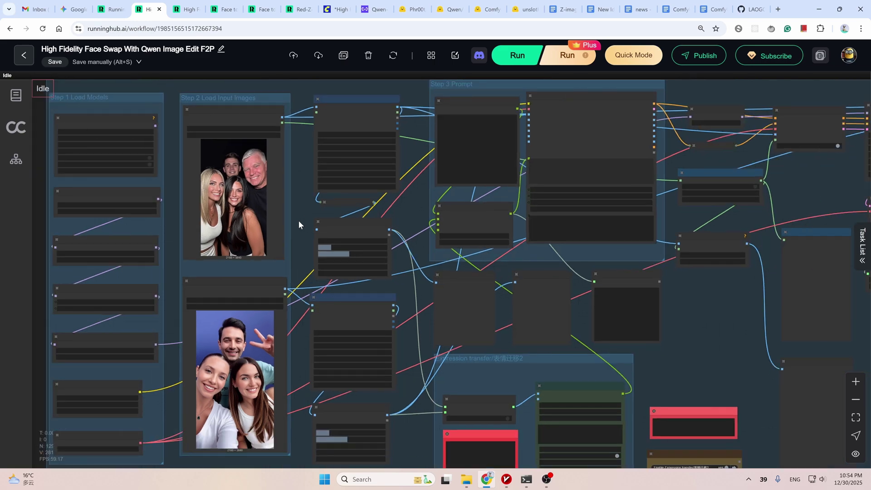
pyautogui.moveTo(297, 220); pyautogui.dragTo(387, 285)
pyautogui.scroll(2, 250, 221)
pyautogui.rightClick(293, 217)
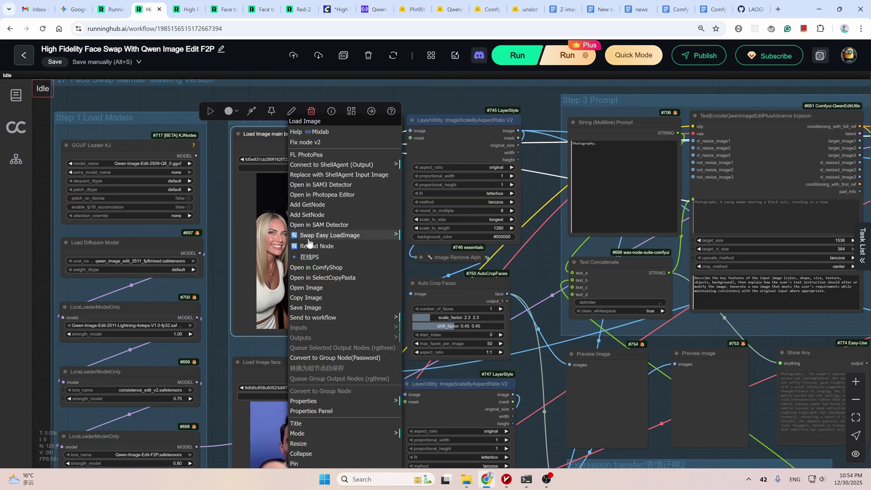
pyautogui.scroll(-3, 329, 360)
pyautogui.click(345, 335)
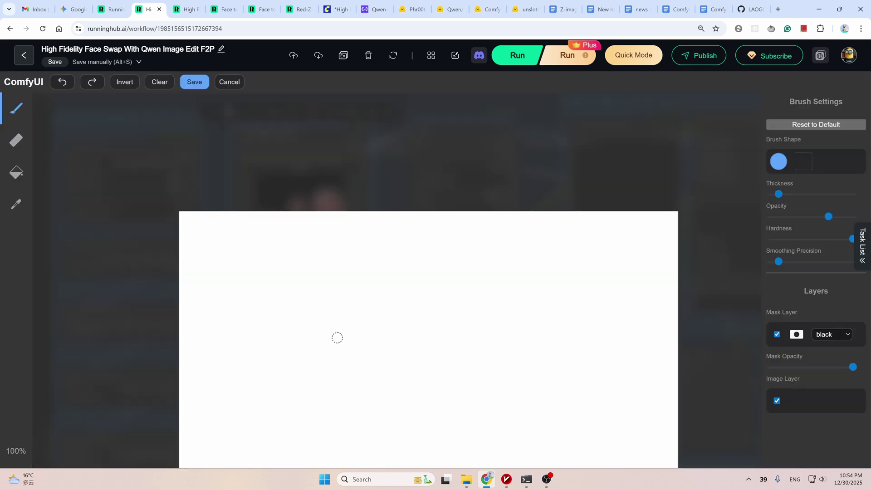
pyautogui.moveTo(335, 202)
pyautogui.mouseDown()
pyautogui.moveTo(320, 216)
pyautogui.moveTo(310, 254)
pyautogui.moveTo(344, 285)
pyautogui.moveTo(358, 209)
pyautogui.moveTo(336, 272)
pyautogui.mouseUp()
pyautogui.click(191, 83)
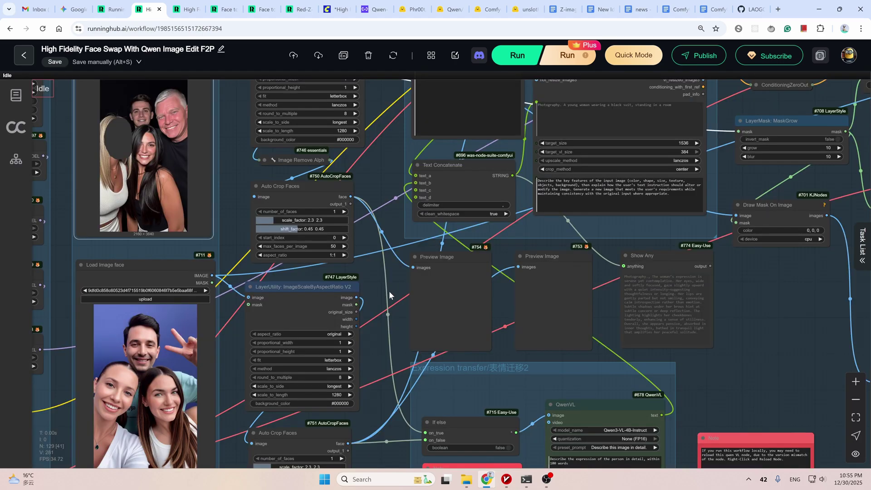
# Set start_index to 2 in the lower Auto Crop Faces to use the selfie's third face
pyautogui.moveTo(388, 290); pyautogui.dragTo(389, 278)
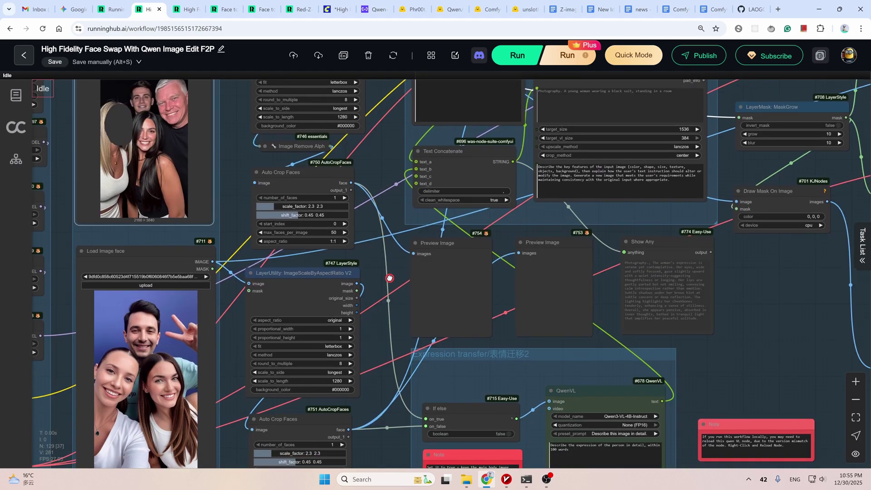
pyautogui.scroll(2, 389, 277)
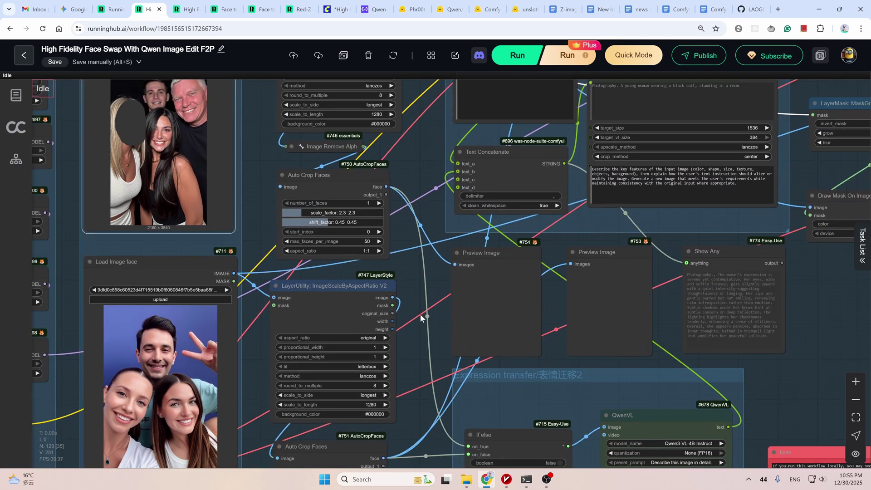
pyautogui.moveTo(420, 314); pyautogui.dragTo(434, 275)
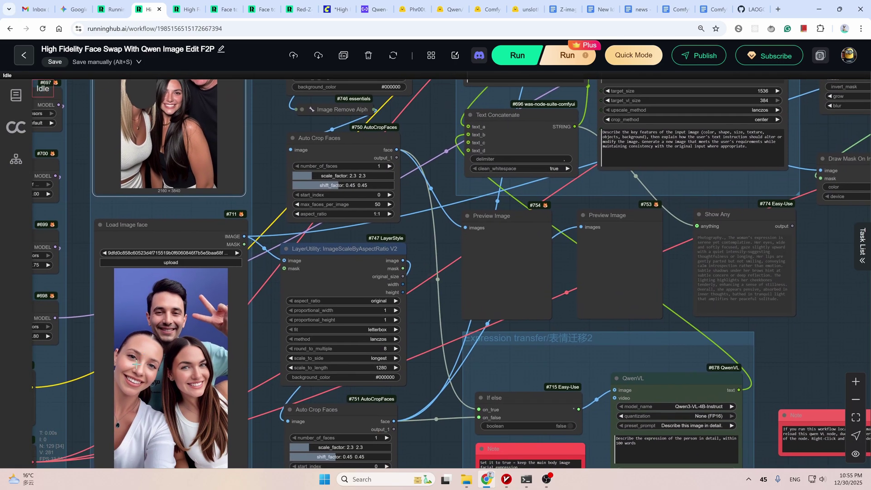
pyautogui.moveTo(421, 376); pyautogui.dragTo(423, 341)
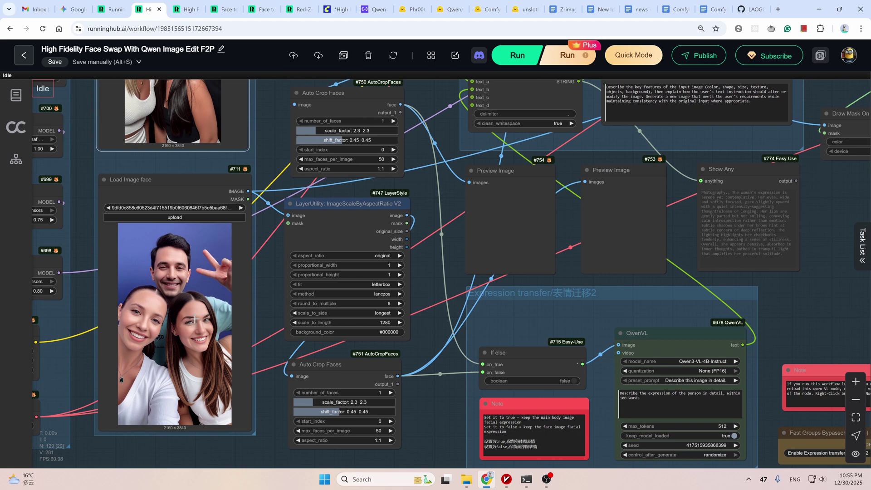
pyautogui.scroll(1, 381, 422)
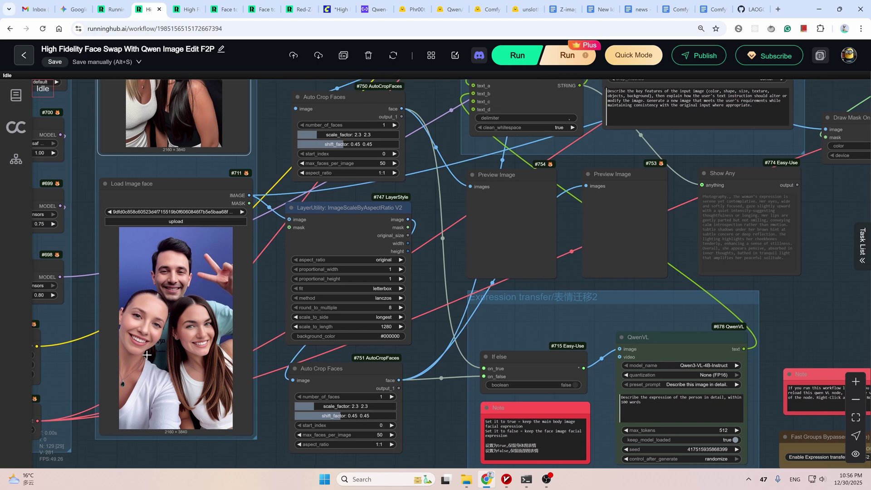
pyautogui.click(391, 425)
pyautogui.click(391, 425)
# Queue only the selfie and group-photo Preview Image nodes to preview both face crops
pyautogui.click(624, 195)
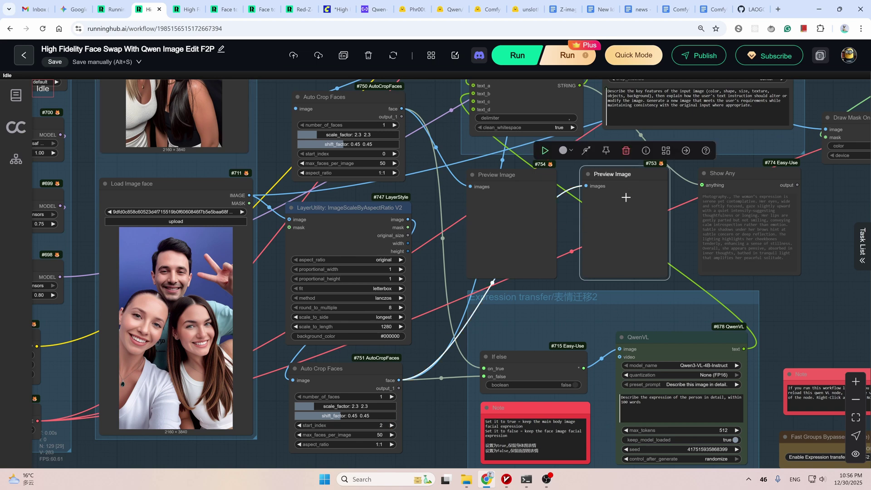
pyautogui.rightClick(624, 195)
pyautogui.click(676, 225)
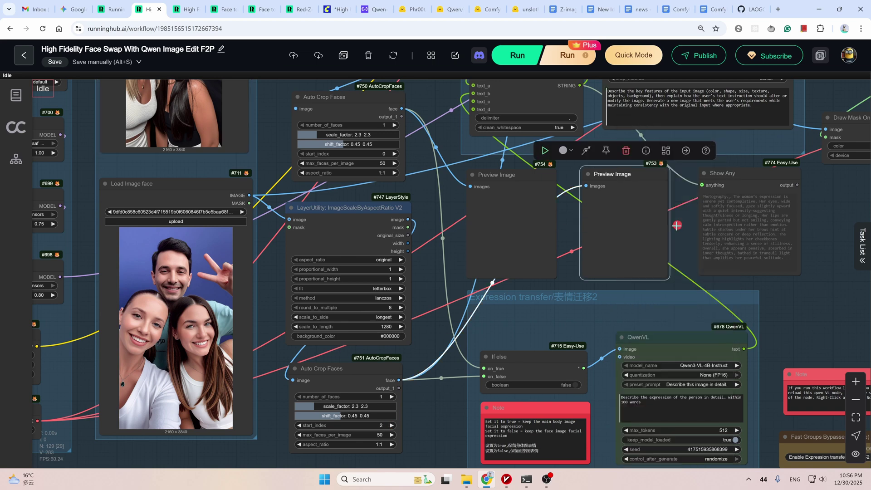
pyautogui.rightClick(640, 223)
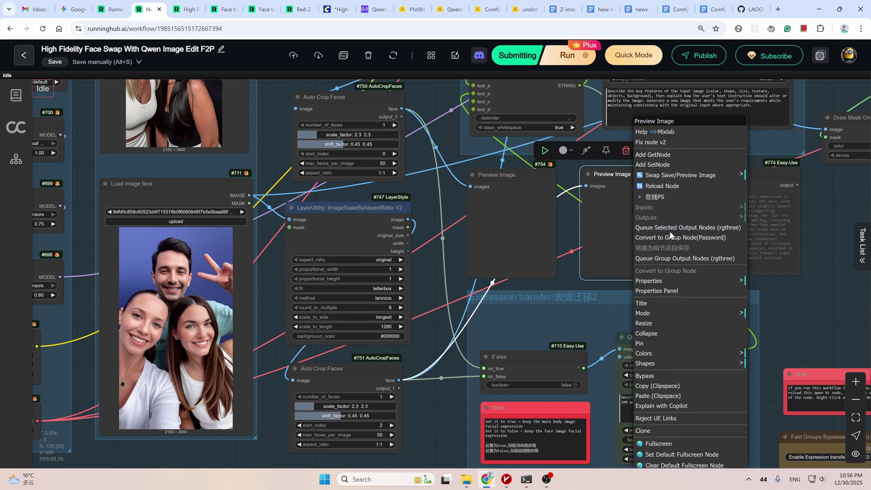
pyautogui.click(695, 232)
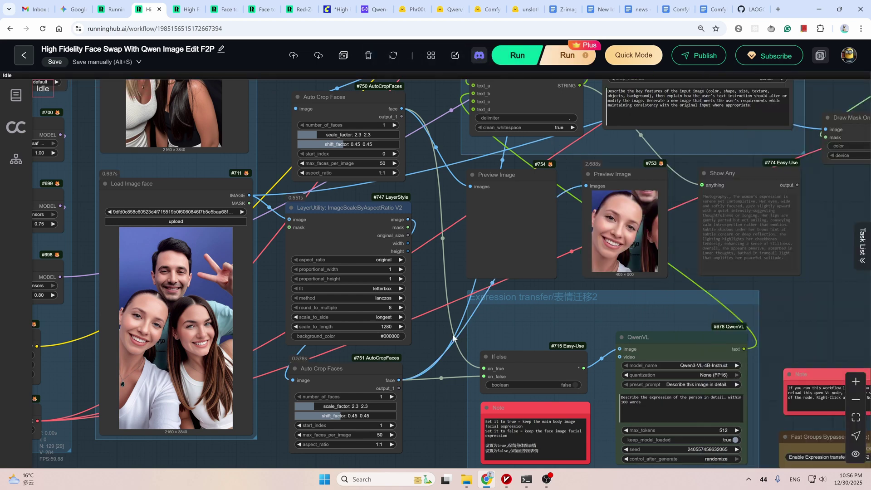
pyautogui.rightClick(633, 227)
pyautogui.click(688, 270)
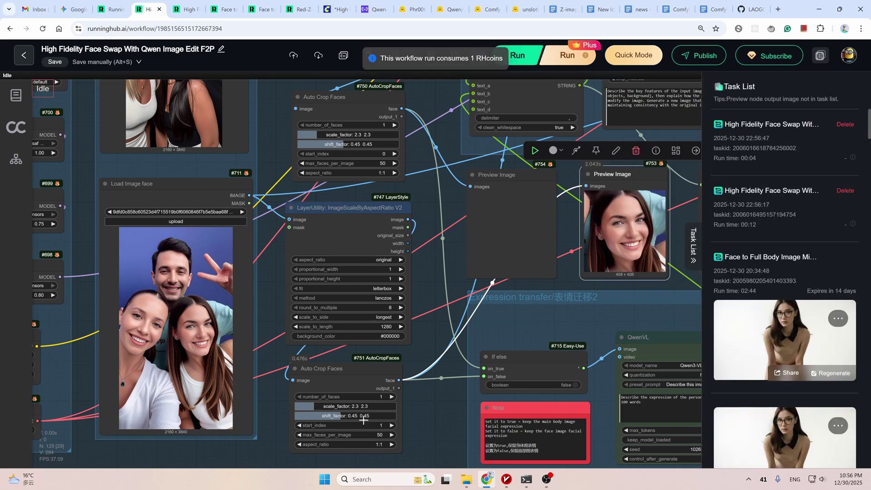
pyautogui.scroll(3, 399, 272)
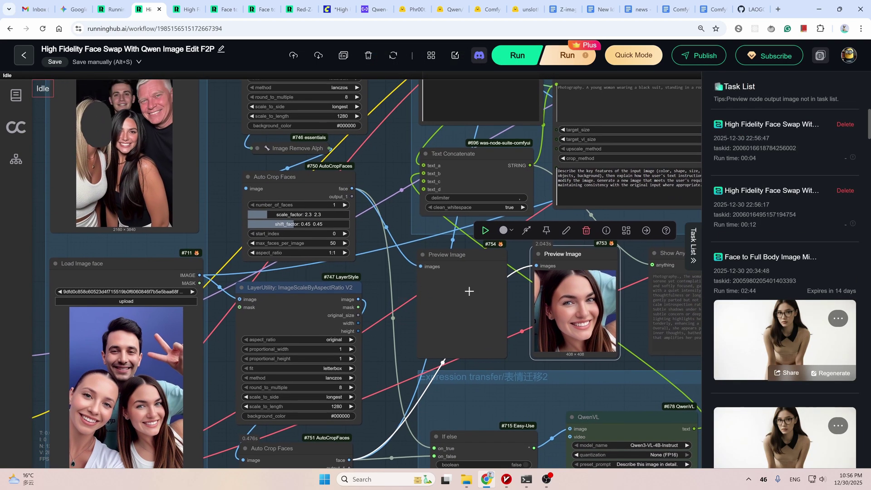
pyautogui.rightClick(469, 290)
pyautogui.click(517, 161)
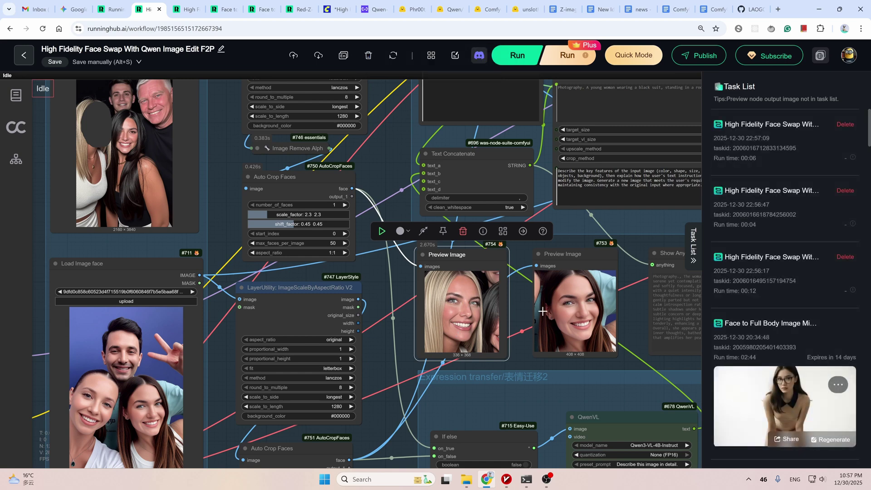
# Turn off the Expression transfer group in Fast Groups Bypasser
pyautogui.scroll(-5, 317, 249)
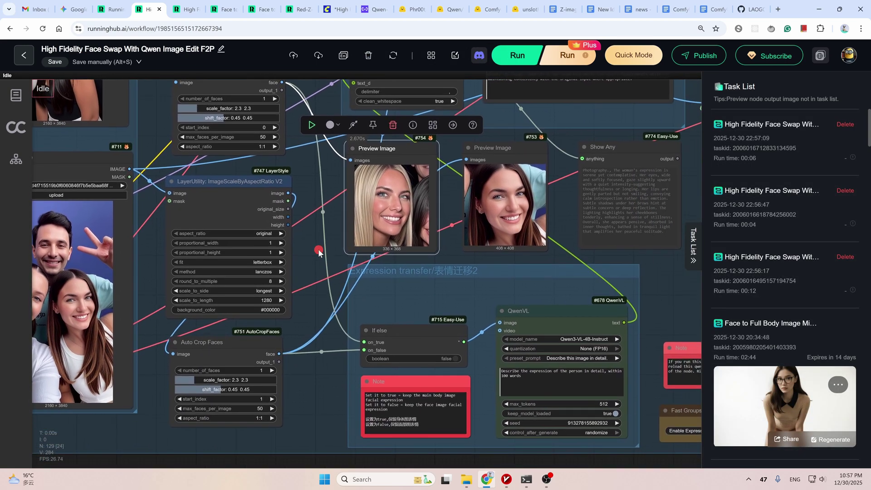
pyautogui.scroll(-2, 326, 358)
pyautogui.hscroll(3, 326, 358)
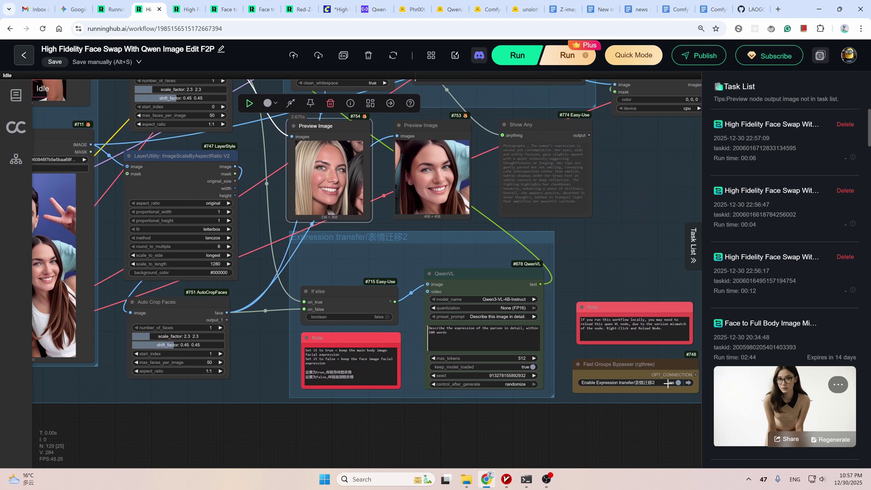
pyautogui.click(667, 383)
pyautogui.scroll(-5, 439, 419)
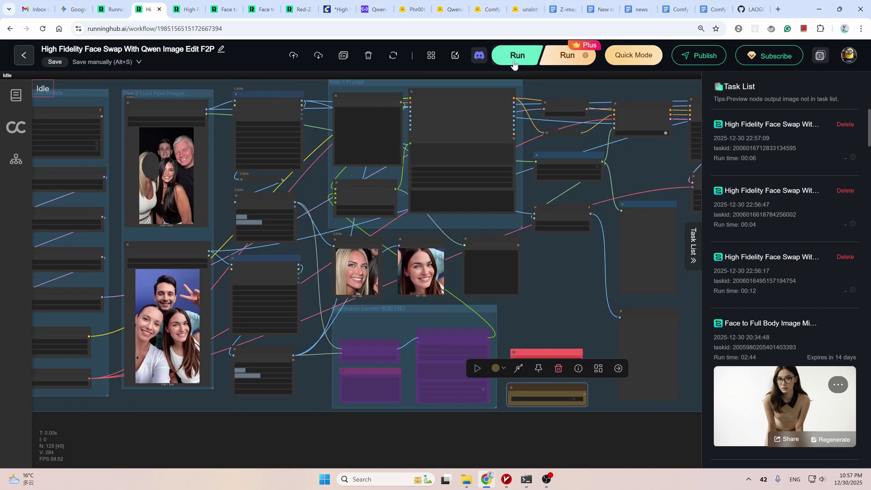
# Run the full face-swap workflow so the left woman in the group photo gets the selfie face
pyautogui.click(514, 65)
pyautogui.scroll(3, 282, 249)
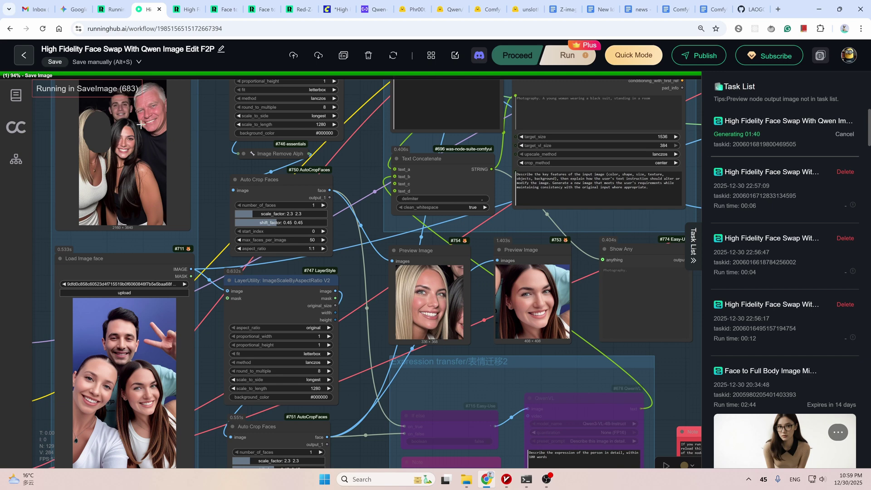
pyautogui.scroll(-2, 146, 380)
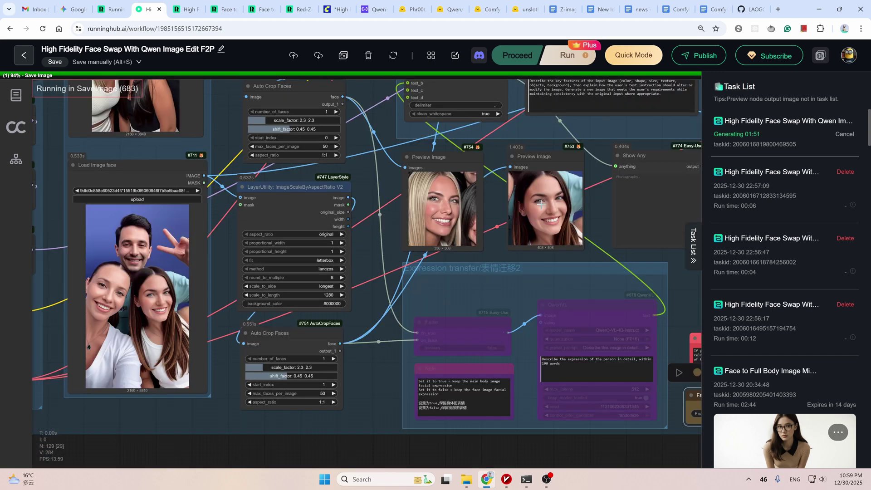
pyautogui.rightClick(541, 204)
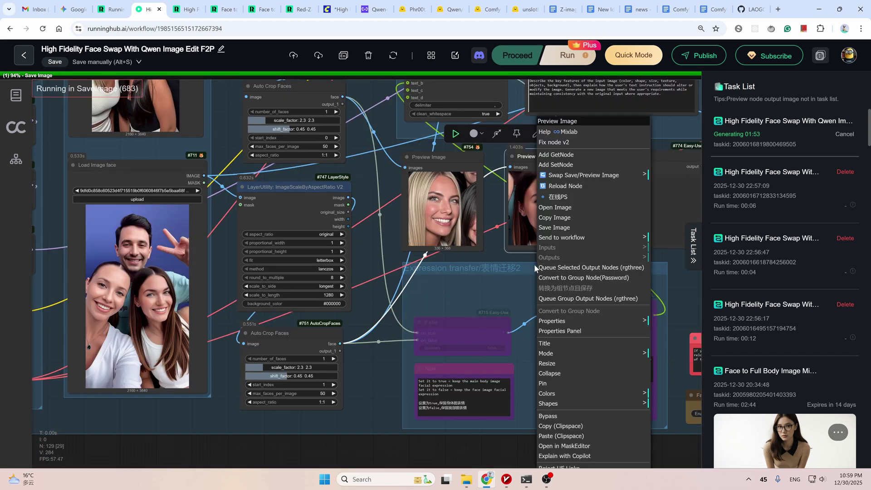
pyautogui.click(497, 256)
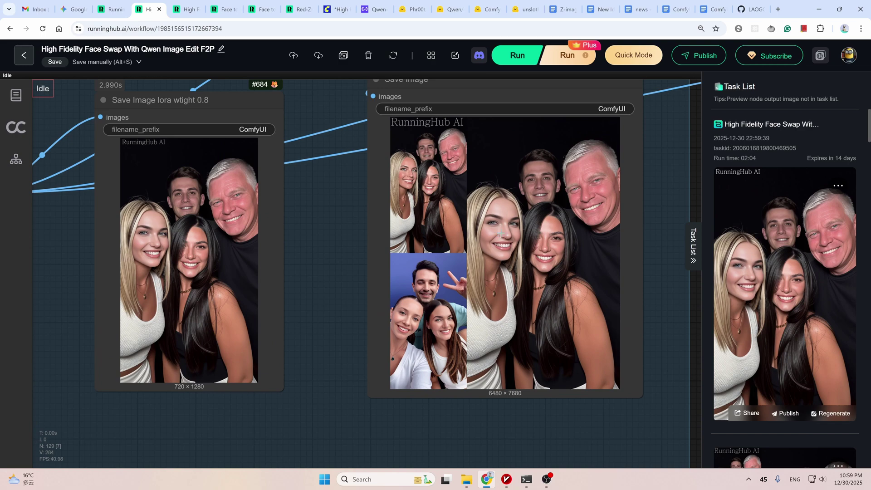
pyautogui.scroll(-3, 459, 323)
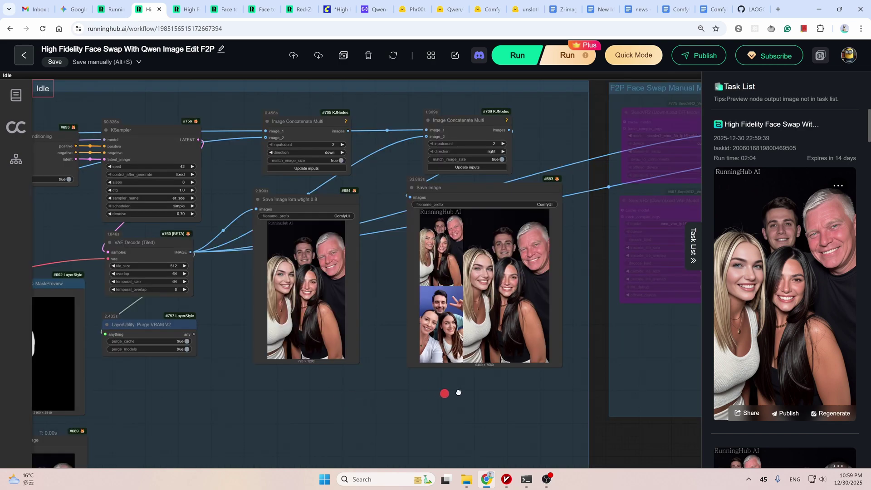
pyautogui.moveTo(449, 403); pyautogui.dragTo(486, 345)
pyautogui.scroll(5, 189, 215)
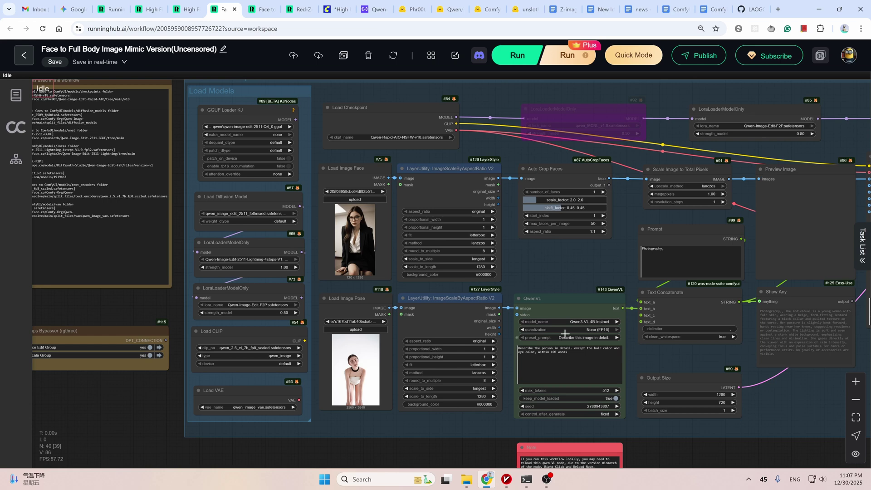
# Inspect the QwenVL image description node and the bypassed LoraLoaderModelOnly #92 node
pyautogui.click(563, 311)
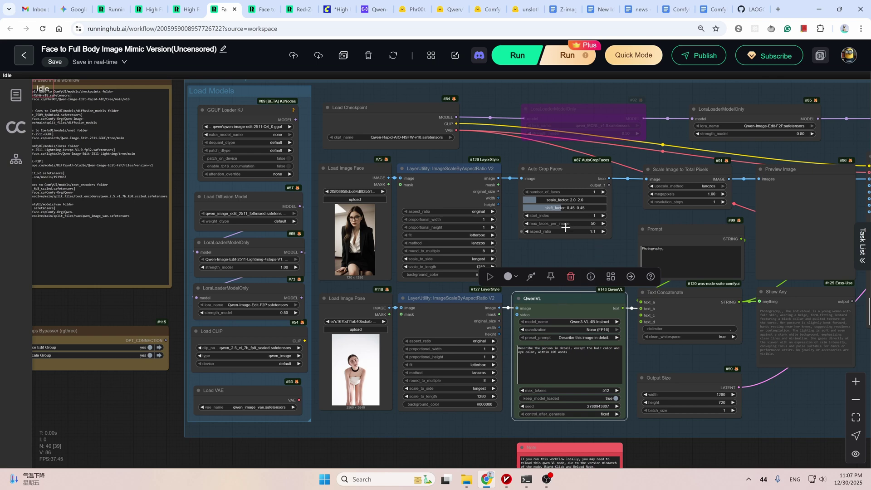
pyautogui.hscroll(1, 670, 390)
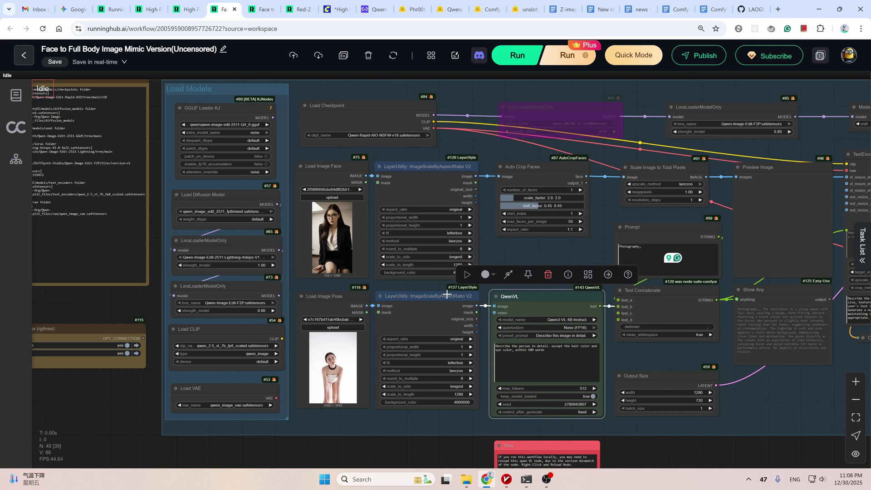
pyautogui.click(596, 115)
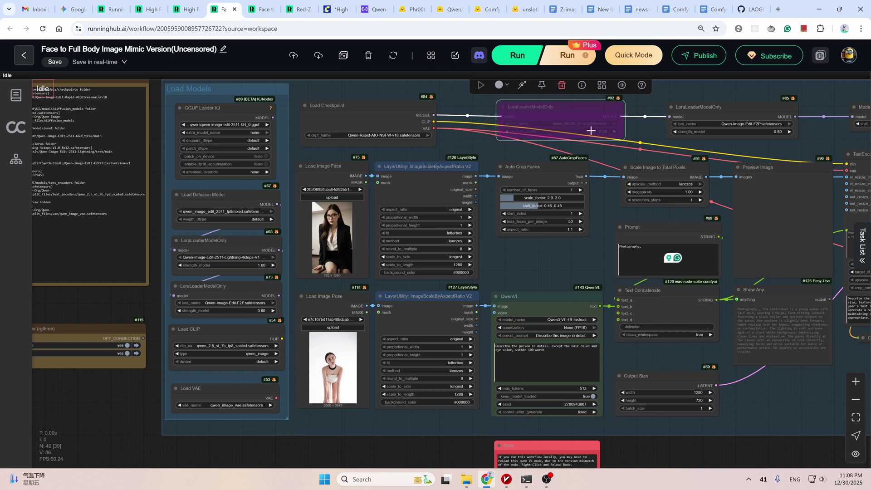
pyautogui.hscroll(1, 505, 253)
pyautogui.scroll(-1, 505, 253)
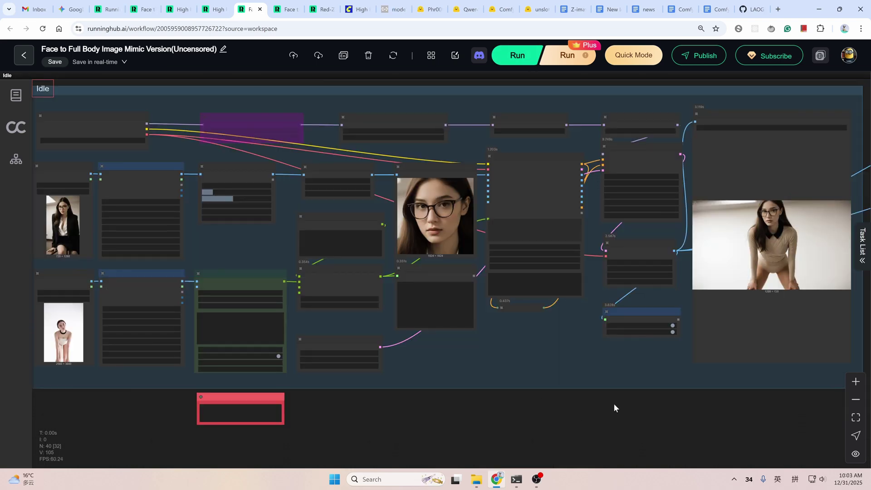
# Move the 1280×720 full-body result preview beside the face and pose inputs and zoom in
pyautogui.moveTo(767, 159); pyautogui.dragTo(204, 191)
pyautogui.moveTo(81, 426); pyautogui.dragTo(255, 448)
pyautogui.scroll(5, 269, 435)
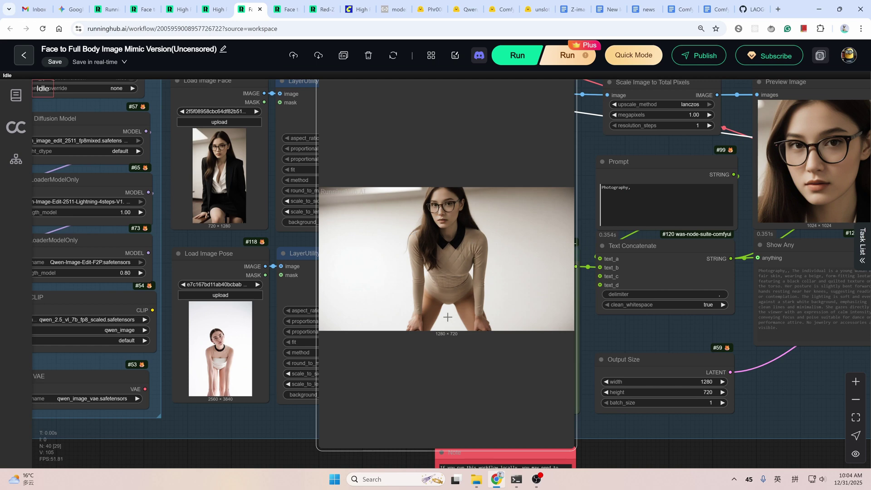
# Move the enlarged full-body preview back to its original place on the right
pyautogui.scroll(-1, 436, 262)
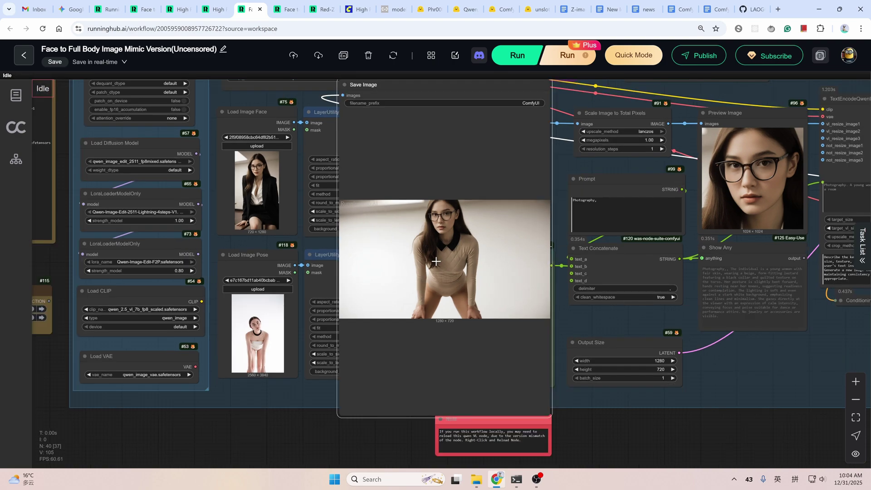
pyautogui.scroll(-1, 436, 261)
pyautogui.scroll(-1, 406, 404)
pyautogui.scroll(-1, 406, 403)
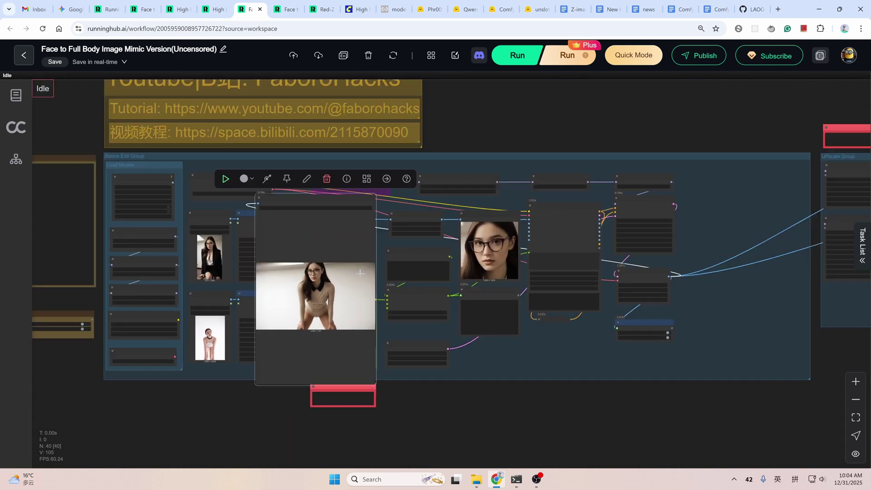
pyautogui.moveTo(332, 242); pyautogui.dragTo(765, 214)
# Zoom into the Image Comparer, then review the SeedVR2 upscale group's 3840×2160 output
pyautogui.moveTo(641, 447); pyautogui.dragTo(311, 416)
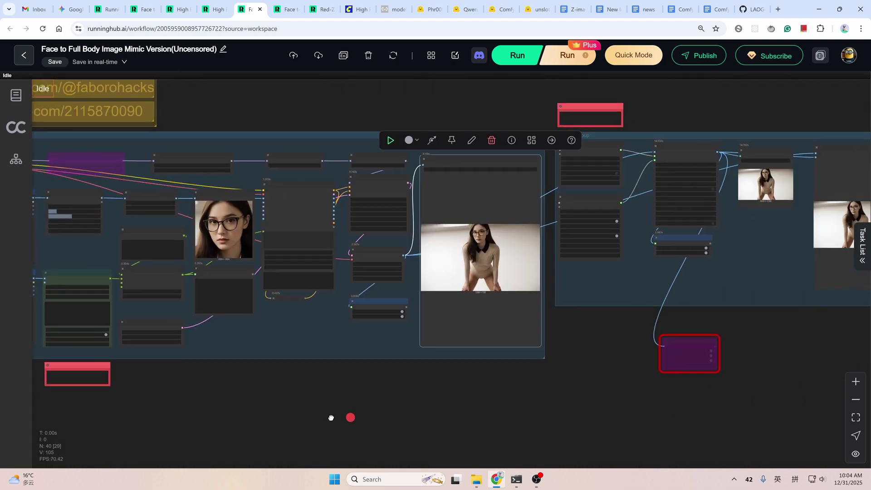
pyautogui.scroll(3, 562, 298)
pyautogui.scroll(2, 499, 297)
pyautogui.scroll(10, 498, 297)
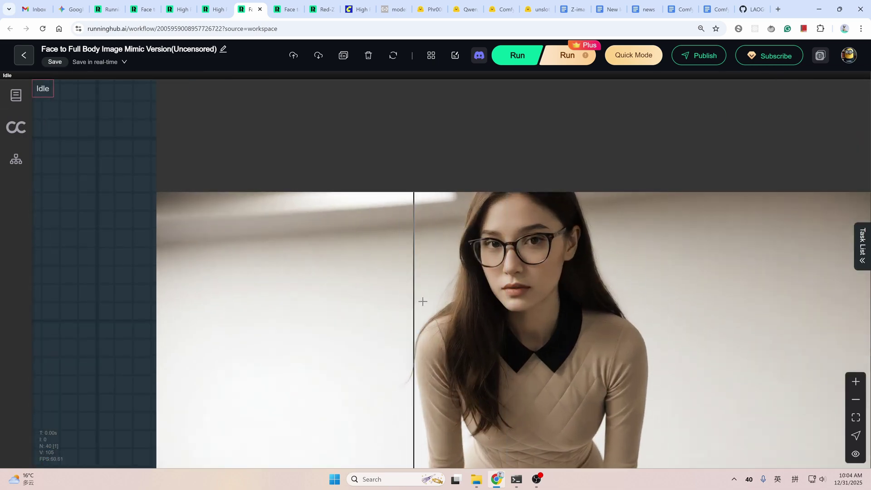
pyautogui.scroll(-5, 696, 319)
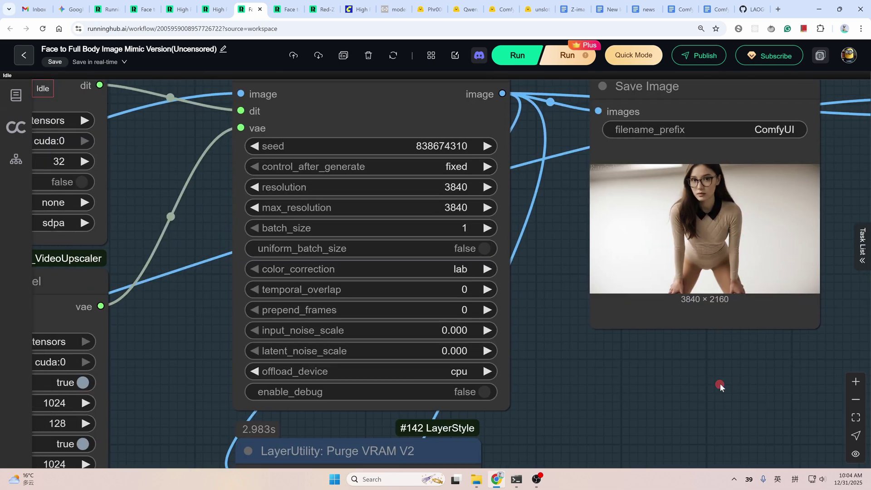
pyautogui.moveTo(150, 213); pyautogui.dragTo(389, 257)
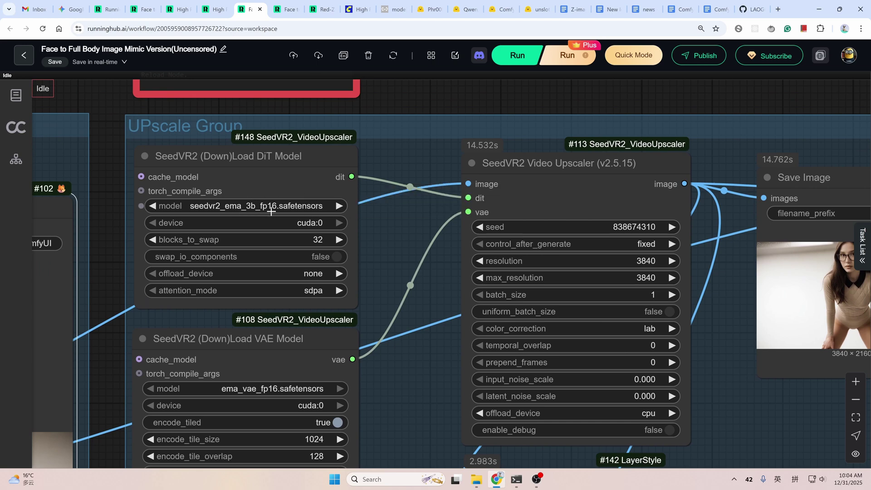
pyautogui.scroll(-5, 350, 197)
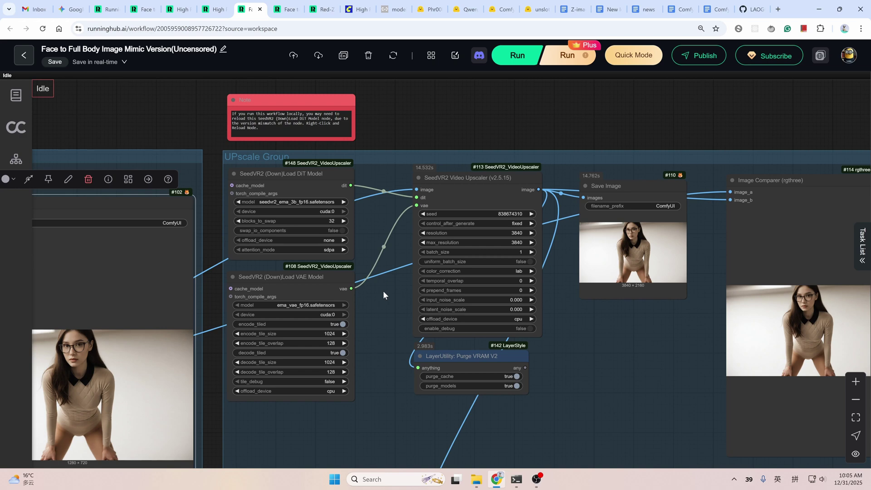
# Shift the RAMCleanup node up and left toward the upscale group
pyautogui.scroll(-3, 383, 290)
pyautogui.moveTo(410, 333); pyautogui.dragTo(398, 300)
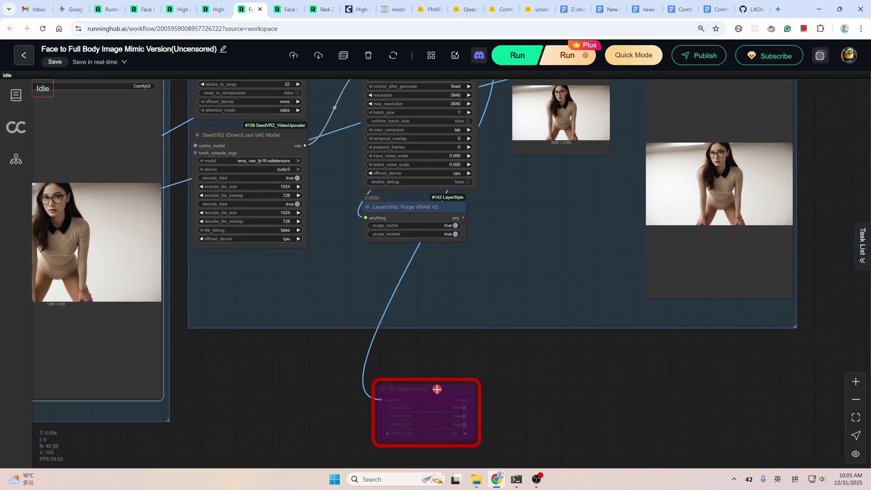
pyautogui.moveTo(437, 389); pyautogui.dragTo(424, 357)
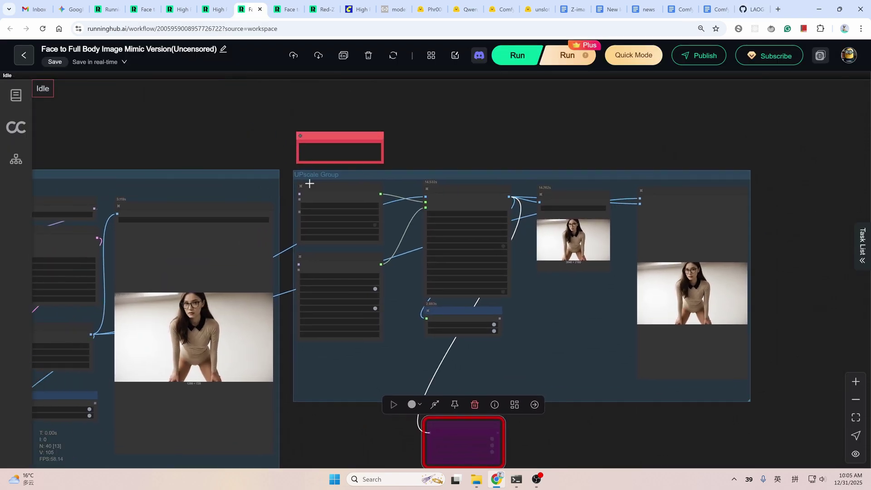
# Reload the SeedVR2 (Down)Load DiT Model node
pyautogui.scroll(2, 253, 165)
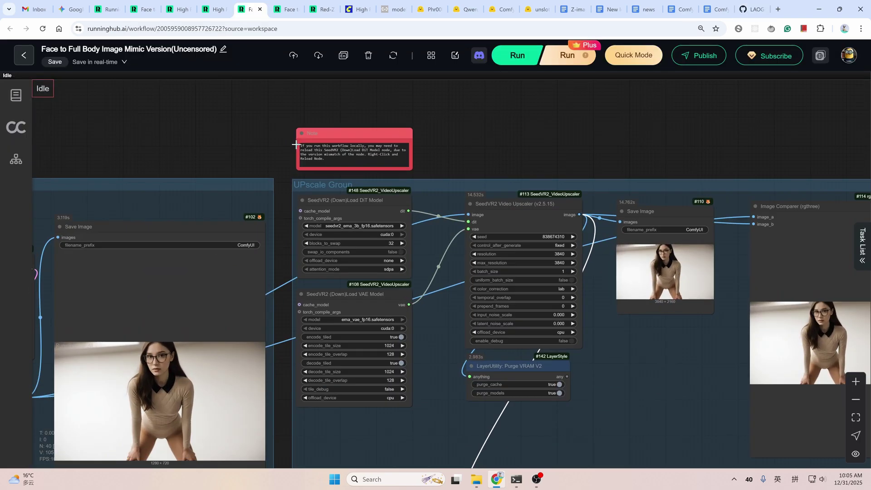
pyautogui.moveTo(253, 165); pyautogui.dragTo(299, 162)
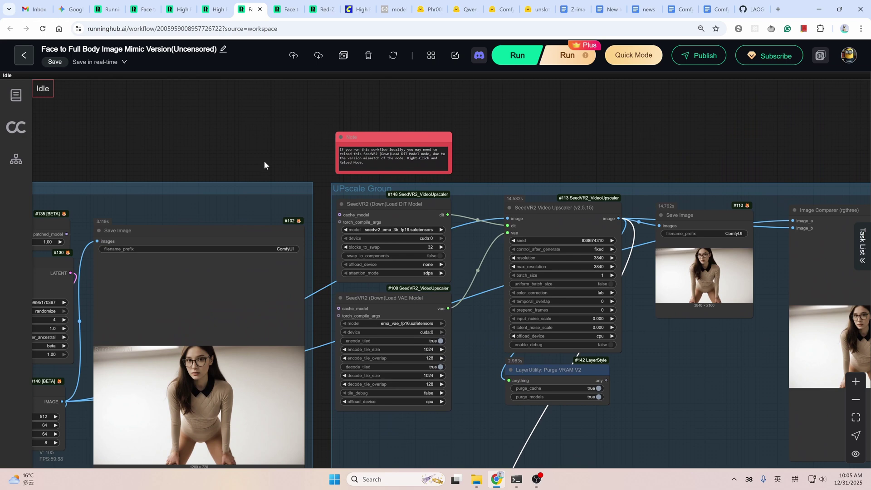
pyautogui.scroll(1, 297, 154)
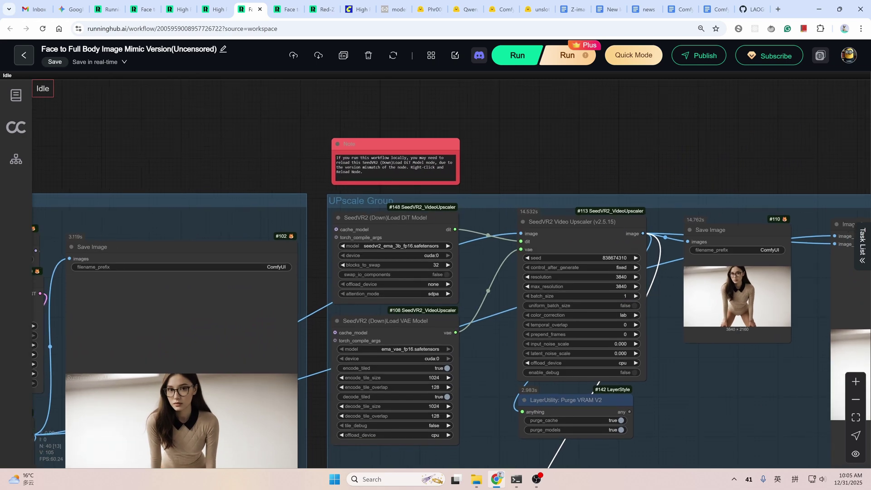
pyautogui.click(404, 232)
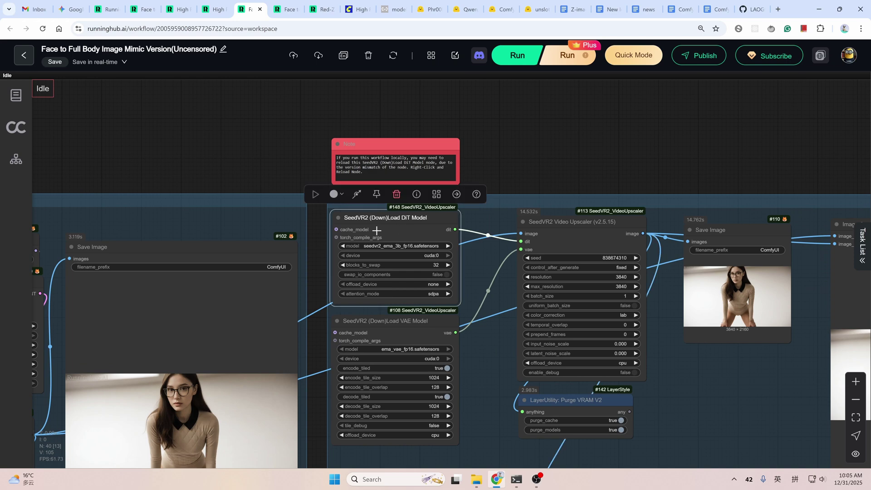
pyautogui.rightClick(410, 230)
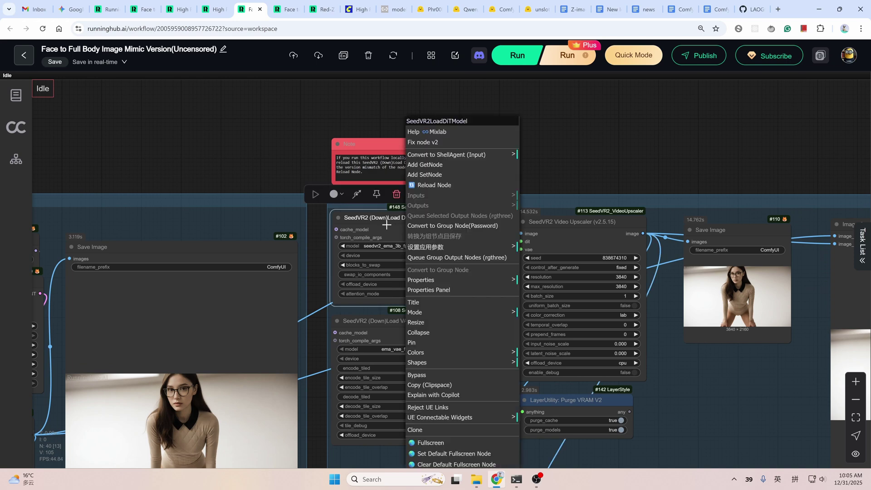
pyautogui.click(447, 185)
# Reload the QwenVL node, which becomes node #150 with Qwen3-VL-4B-Instruct kept
pyautogui.scroll(-5, 390, 234)
pyautogui.hscroll(-10, 352, 251)
pyautogui.scroll(2, 276, 297)
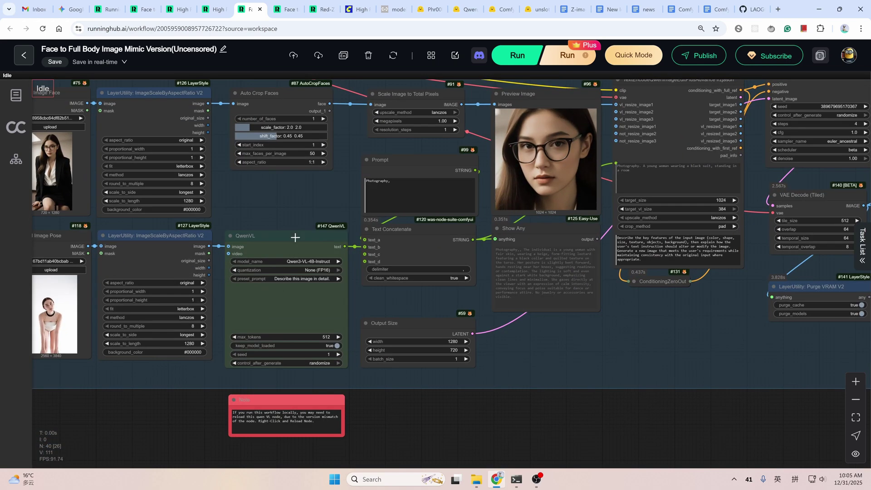
pyautogui.click(292, 239)
pyautogui.rightClick(291, 244)
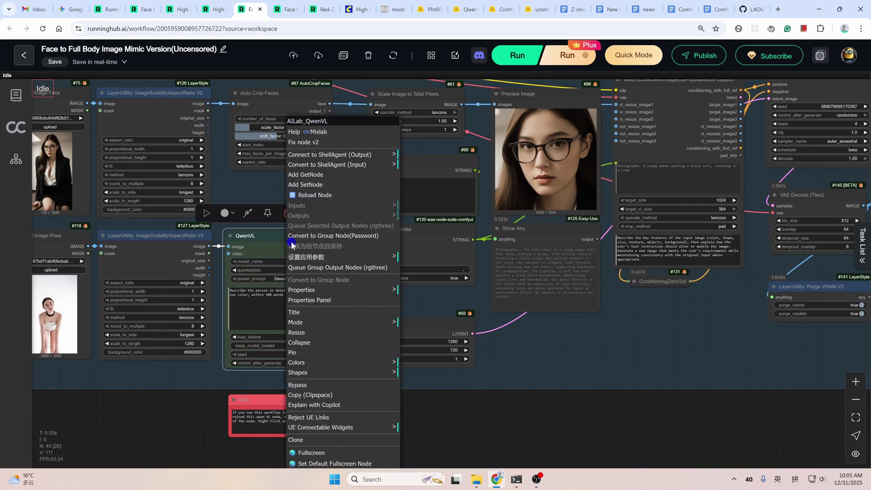
pyautogui.click(314, 194)
pyautogui.scroll(-3, 379, 402)
pyautogui.moveTo(379, 402); pyautogui.dragTo(331, 408)
pyautogui.scroll(3, 331, 408)
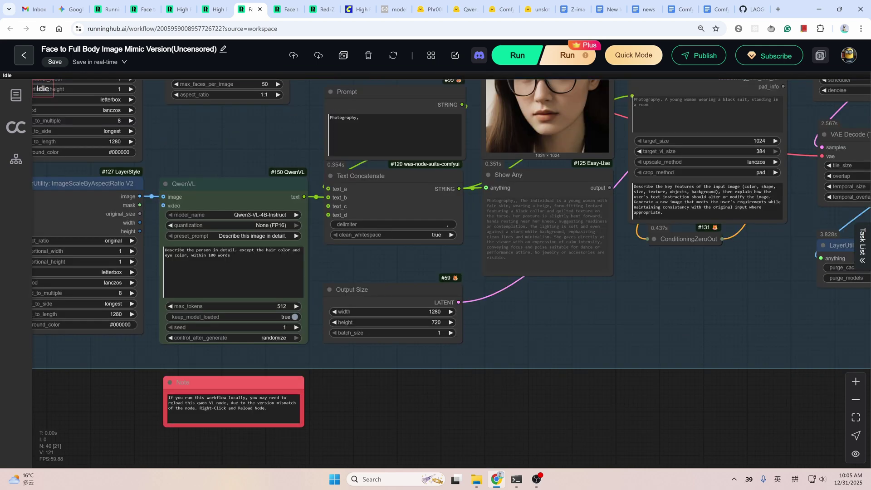
pyautogui.scroll(-4, 376, 412)
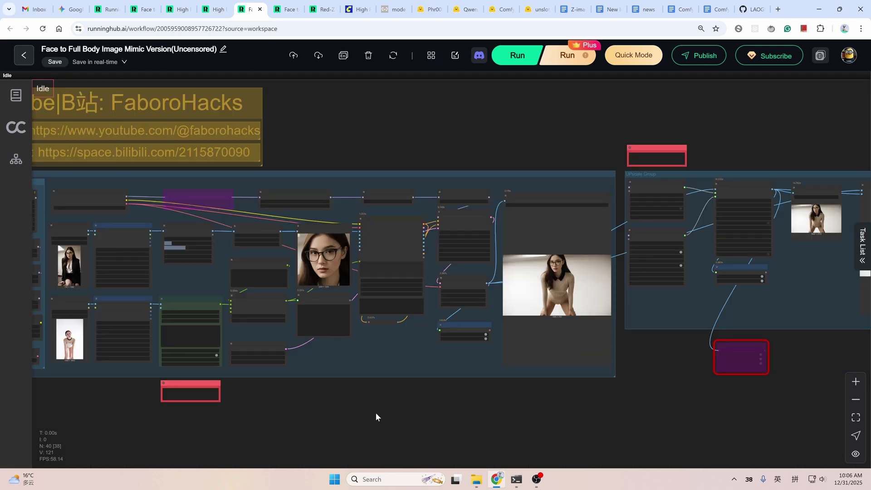